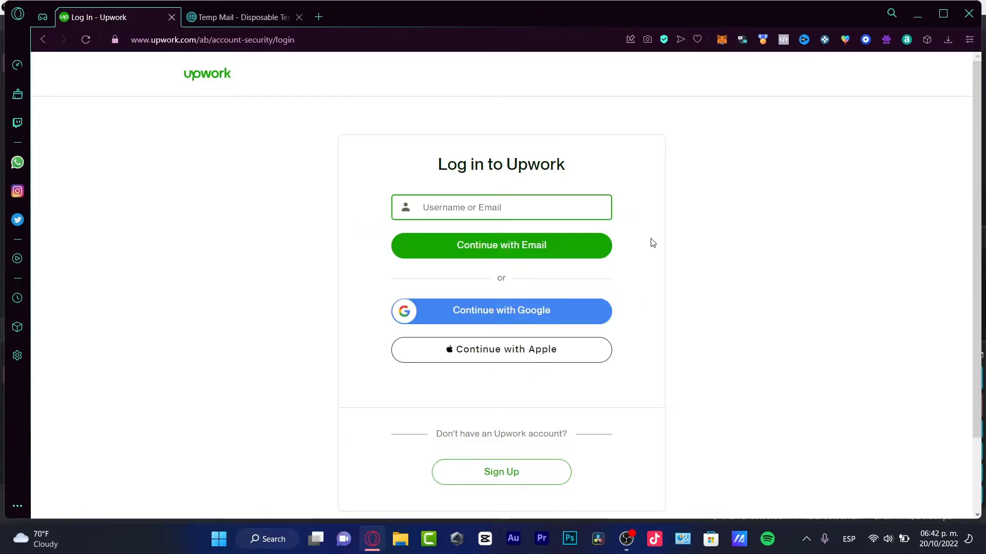
# Start a new Upwork account as 'I'm a freelancer, looking for work' and apply as a freelancer.
pyautogui.click(511, 471)
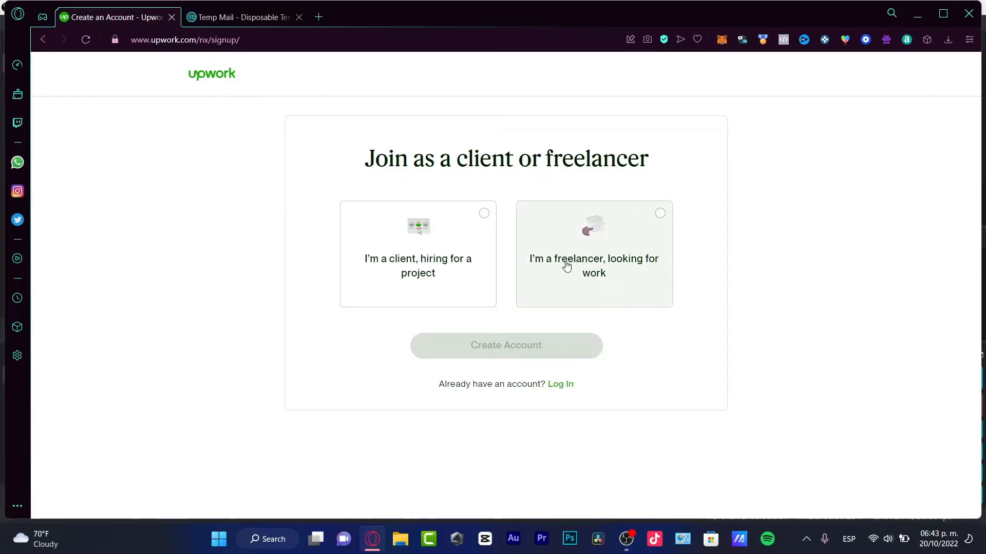
pyautogui.click(600, 222)
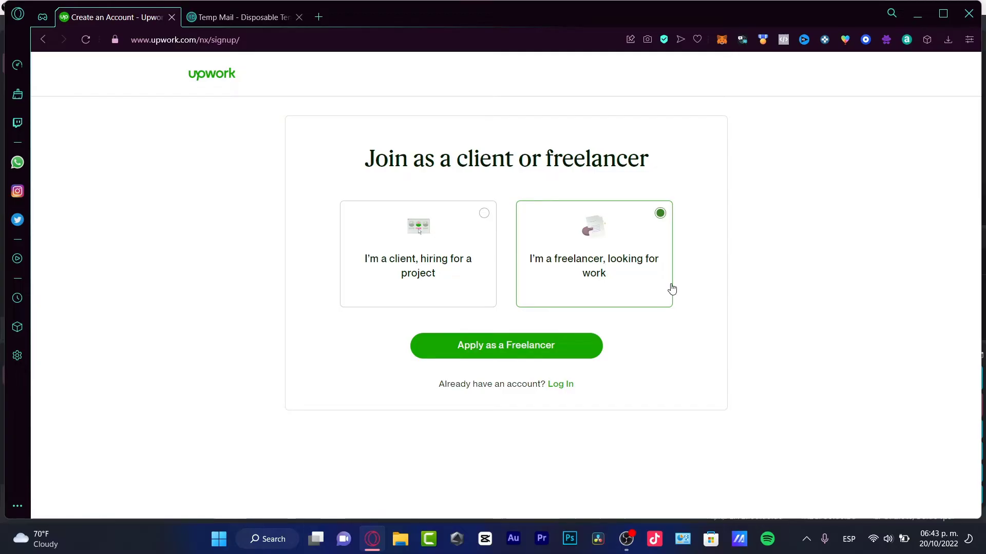
pyautogui.click(413, 280)
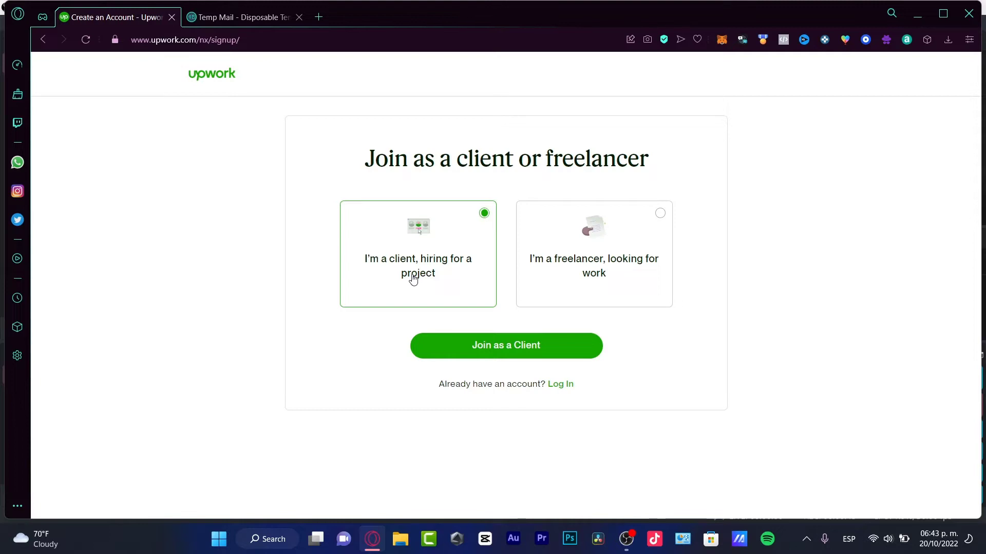
pyautogui.click(550, 268)
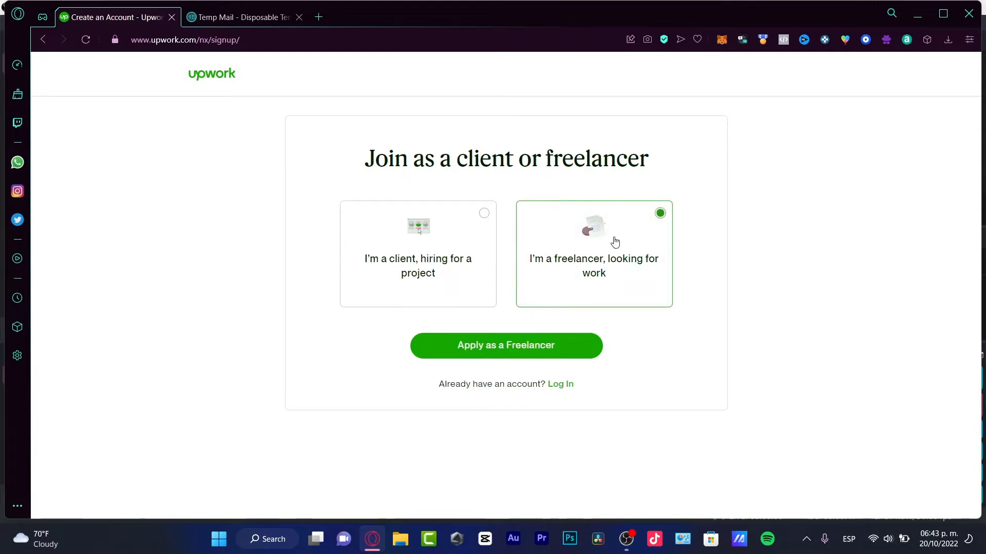
pyautogui.click(503, 347)
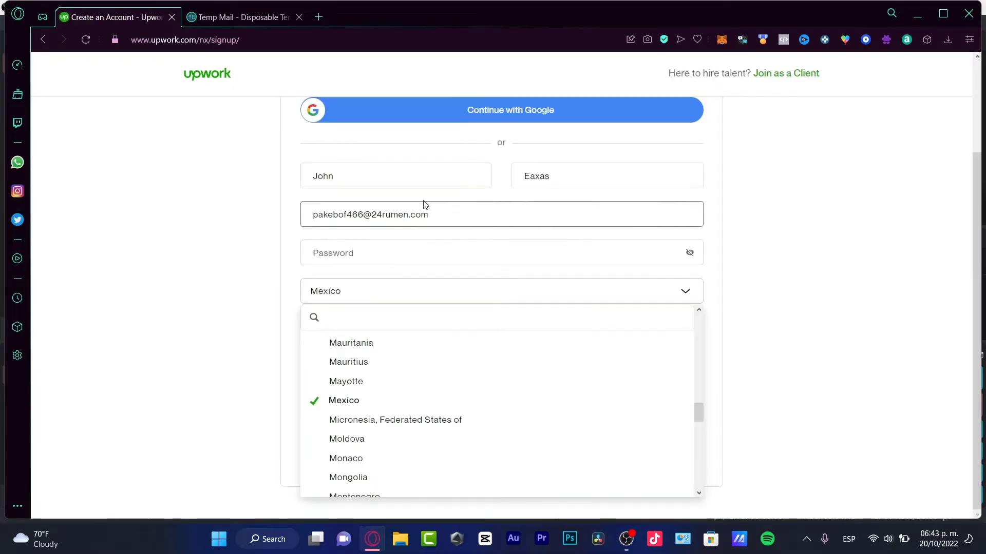
# Keep Mexico as the country and enter the account password.
pyautogui.click(402, 253)
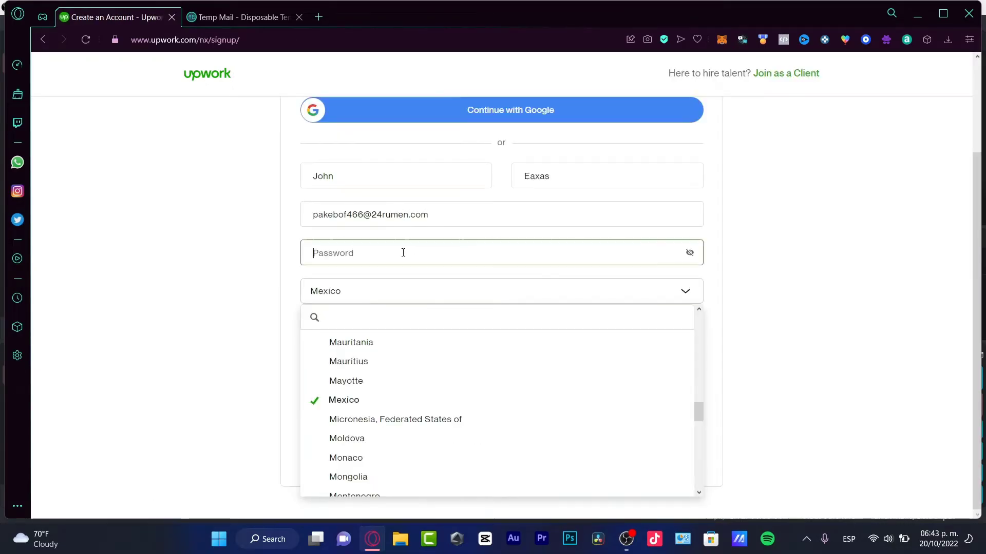
pyautogui.click(382, 291)
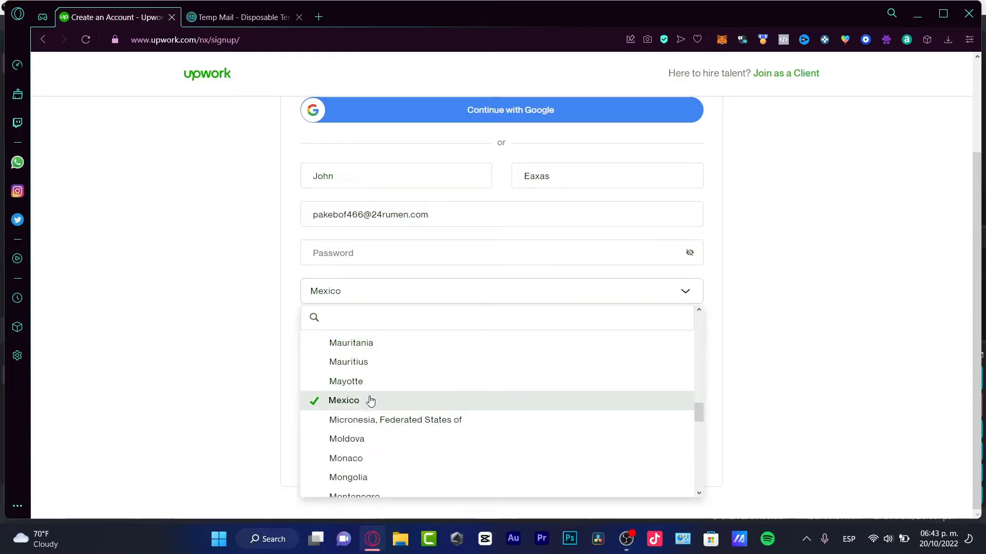
pyautogui.click(801, 343)
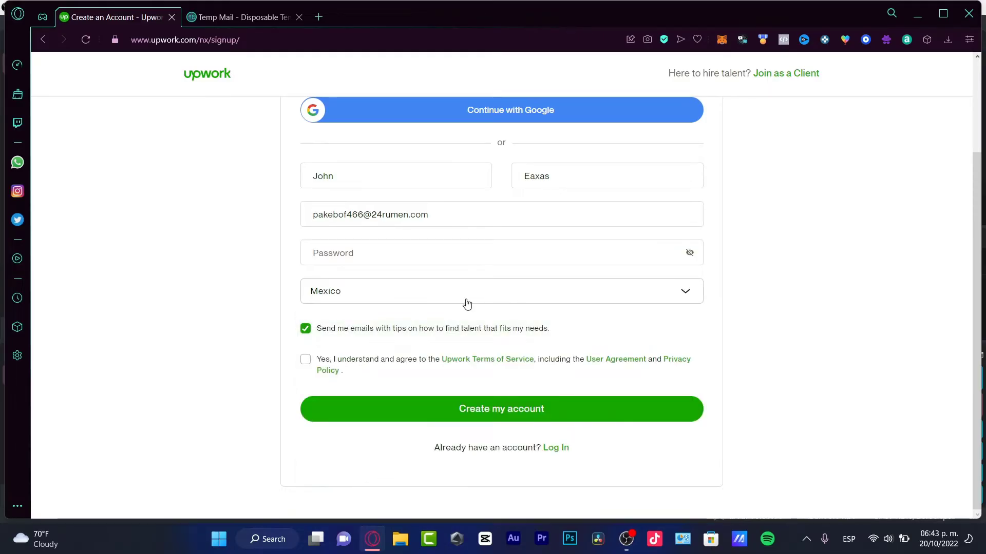
pyautogui.click(424, 251)
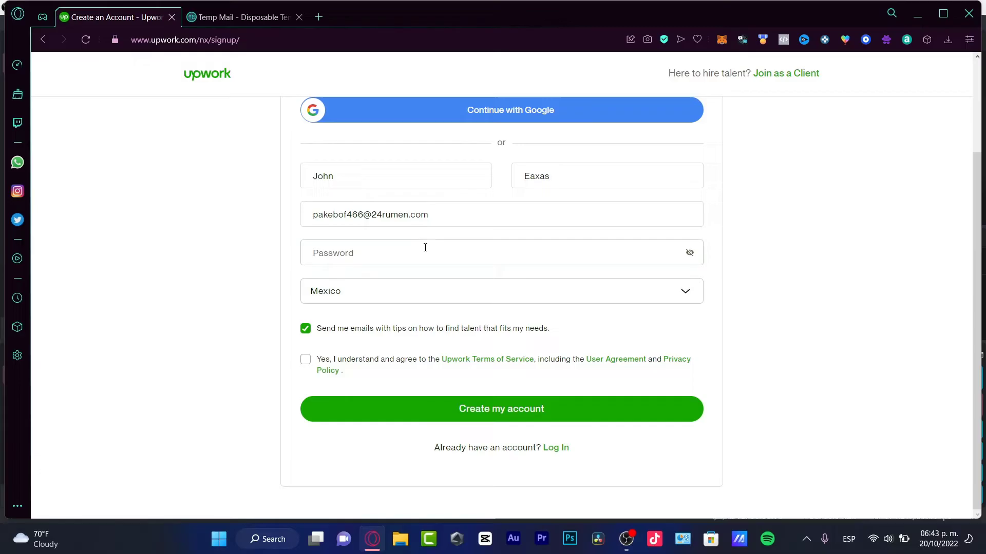
pyautogui.write('1234')
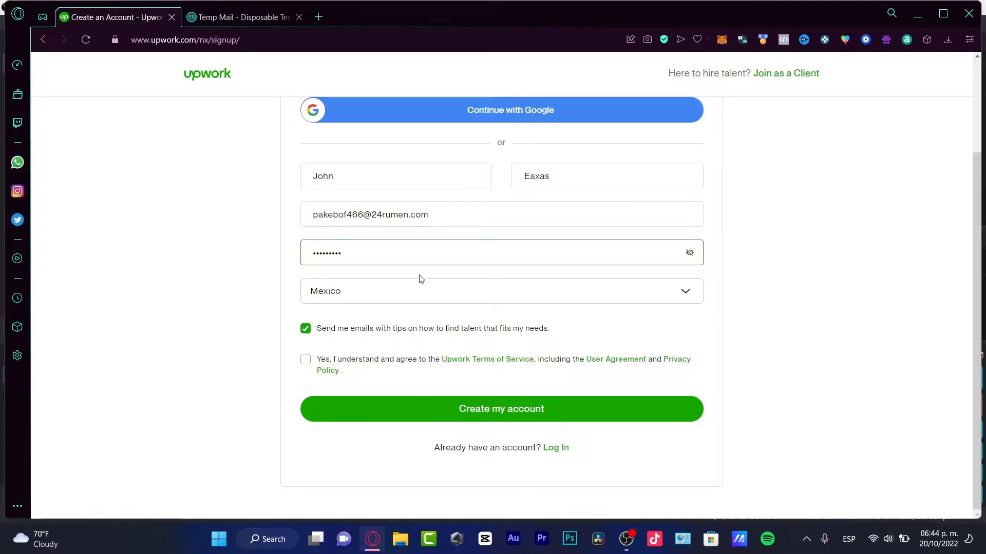
# Decline the tips e-mails, accept the Terms of Service, and create the account.
pyautogui.click(340, 330)
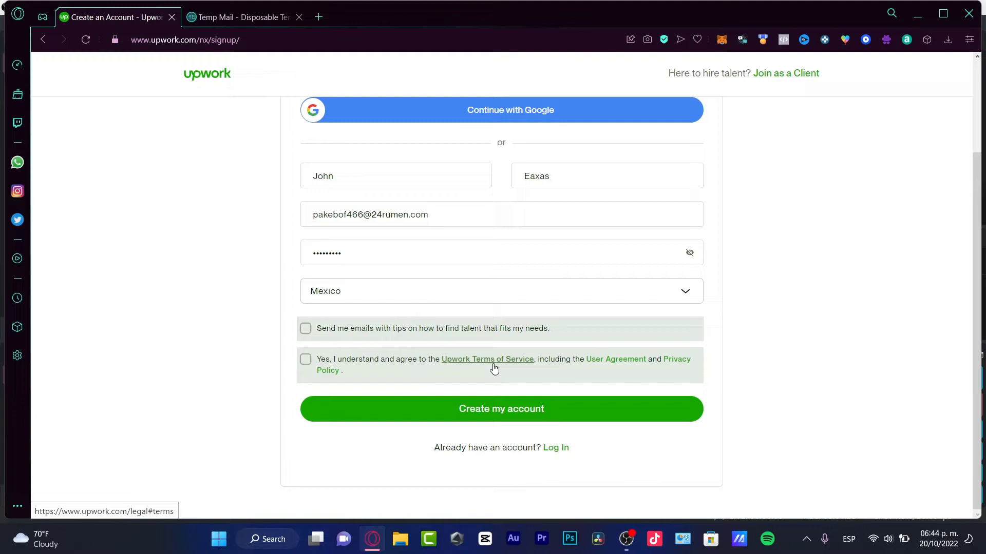
pyautogui.click(308, 331)
pyautogui.click(303, 331)
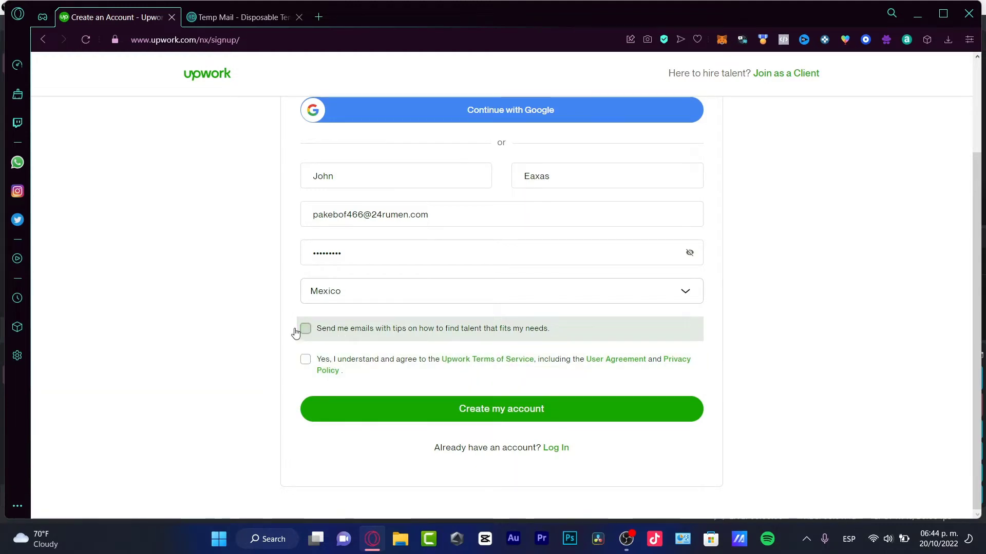
pyautogui.click(306, 359)
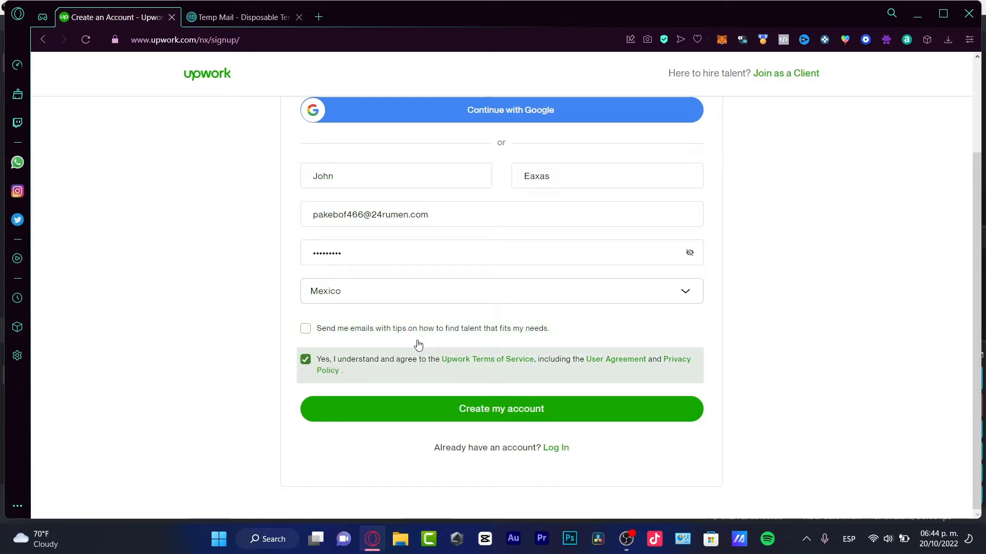
pyautogui.click(572, 412)
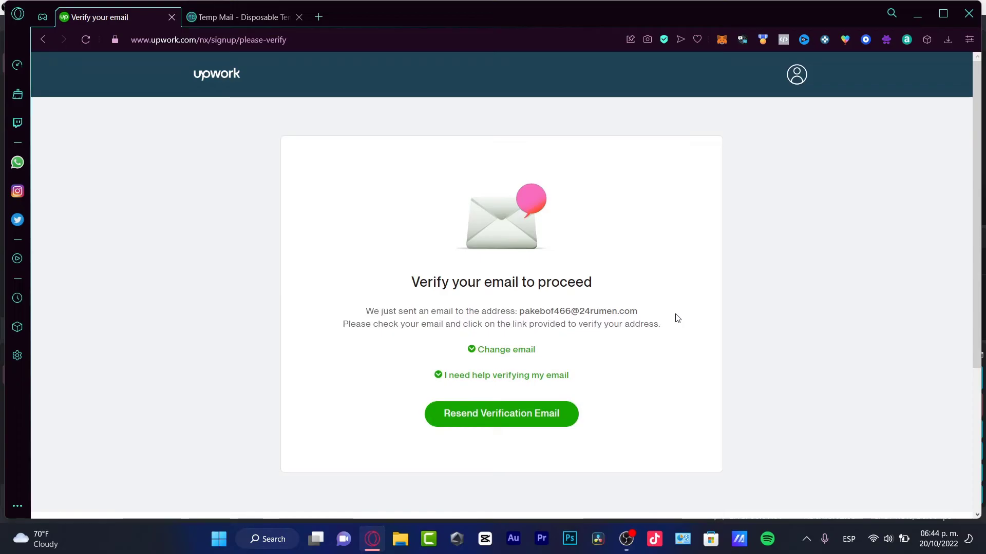
# Verify the e-mail to reach the 'Ready for your next big opportunity?' welcome page.
pyautogui.moveTo(620, 285); pyautogui.dragTo(493, 284)
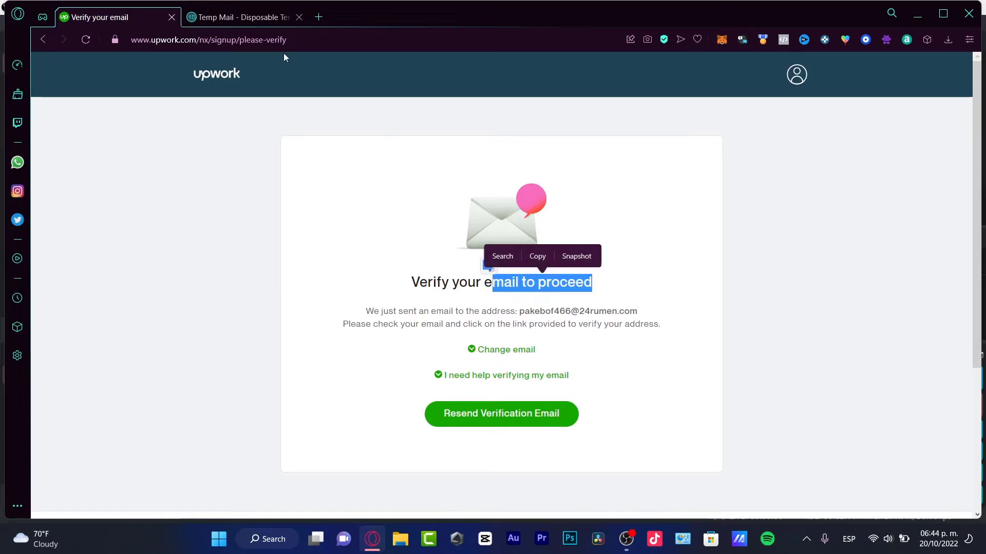
pyautogui.click(630, 233)
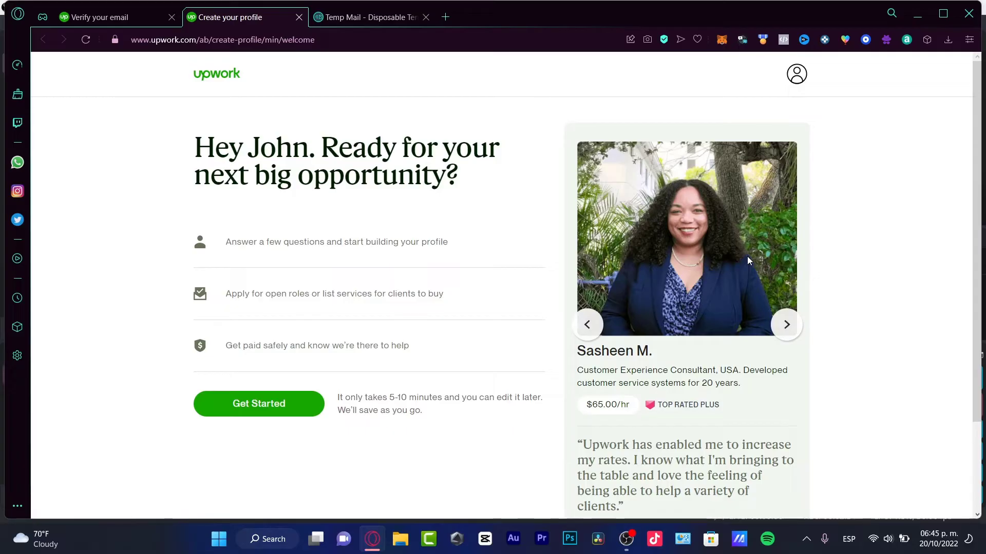
# Get started and answer 'Yep, I've freelanced for years' and 'To earn my main income'.
pyautogui.click(279, 403)
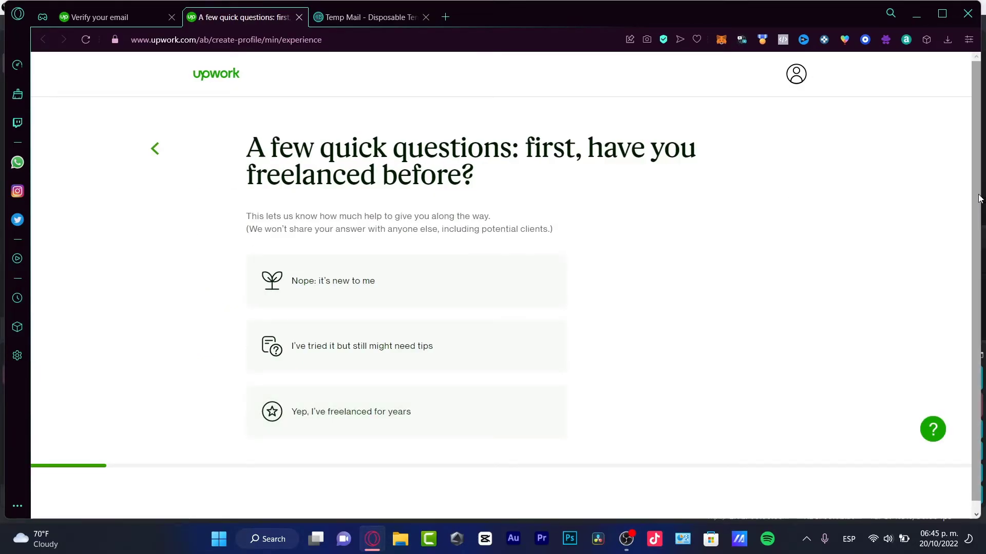
pyautogui.scroll(-1, 978, 198)
pyautogui.moveTo(576, 129); pyautogui.dragTo(498, 185)
pyautogui.click(498, 185)
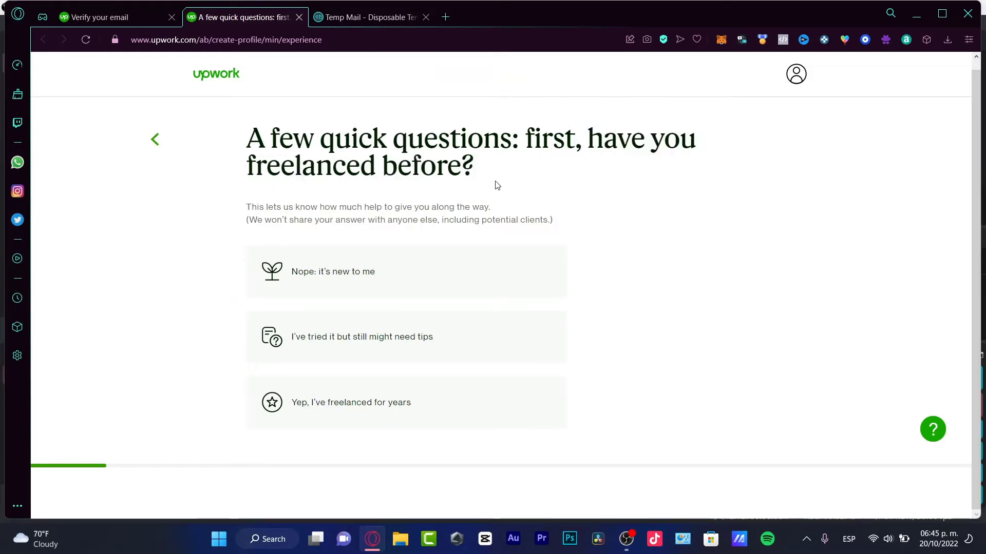
pyautogui.click(457, 400)
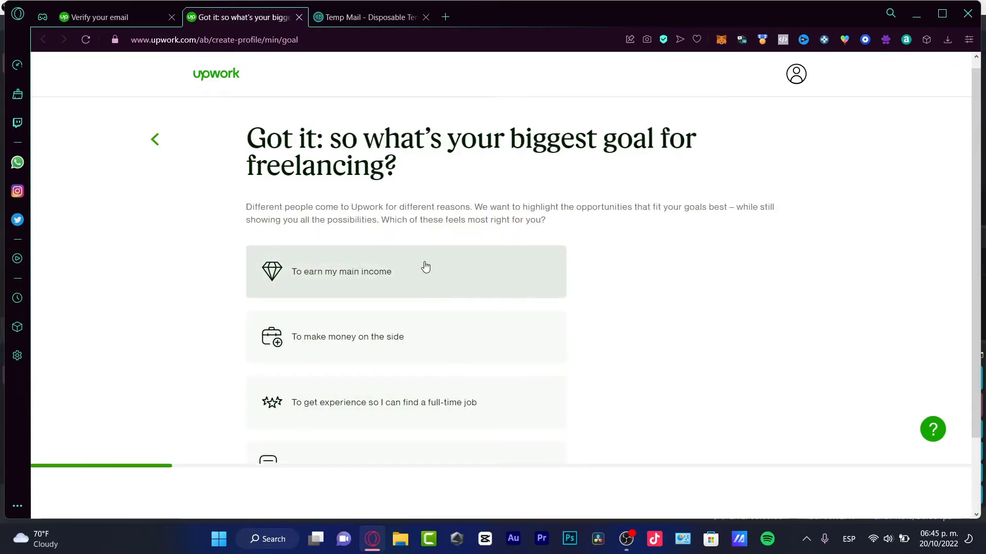
pyautogui.moveTo(384, 140); pyautogui.dragTo(461, 176)
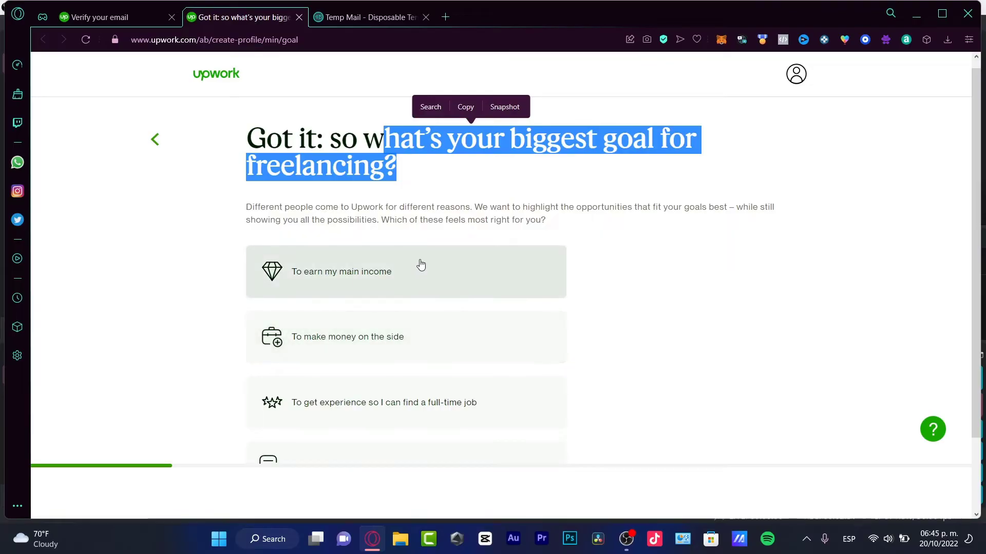
pyautogui.scroll(-2, 537, 369)
pyautogui.click(441, 195)
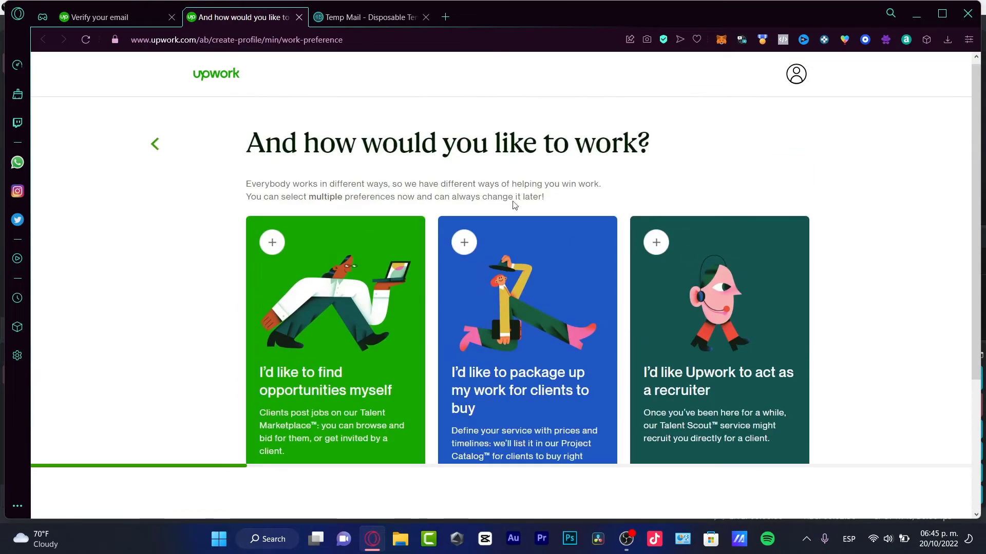
# Choose 'I'd like to package up my work for clients to buy' as the work preference.
pyautogui.moveTo(439, 145); pyautogui.dragTo(648, 166)
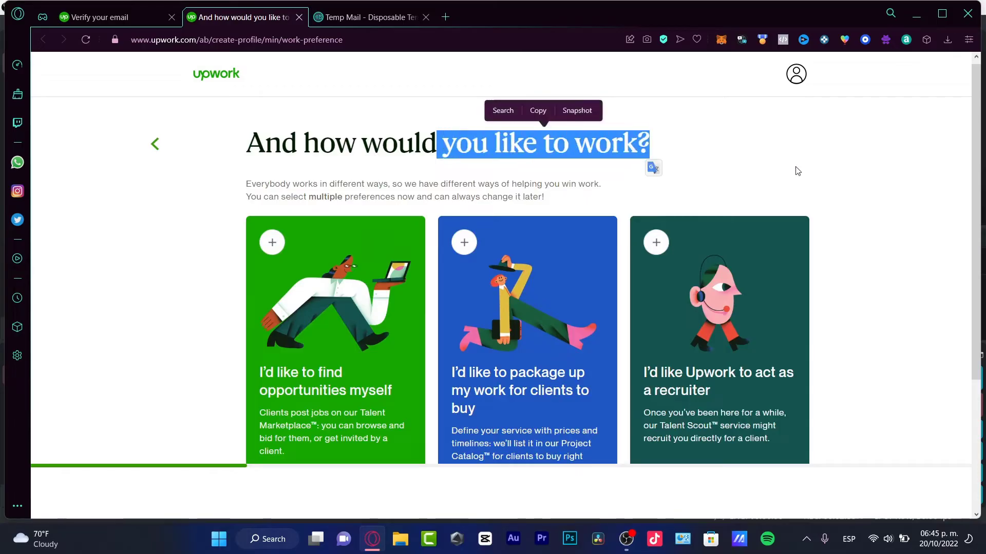
pyautogui.scroll(-3, 796, 169)
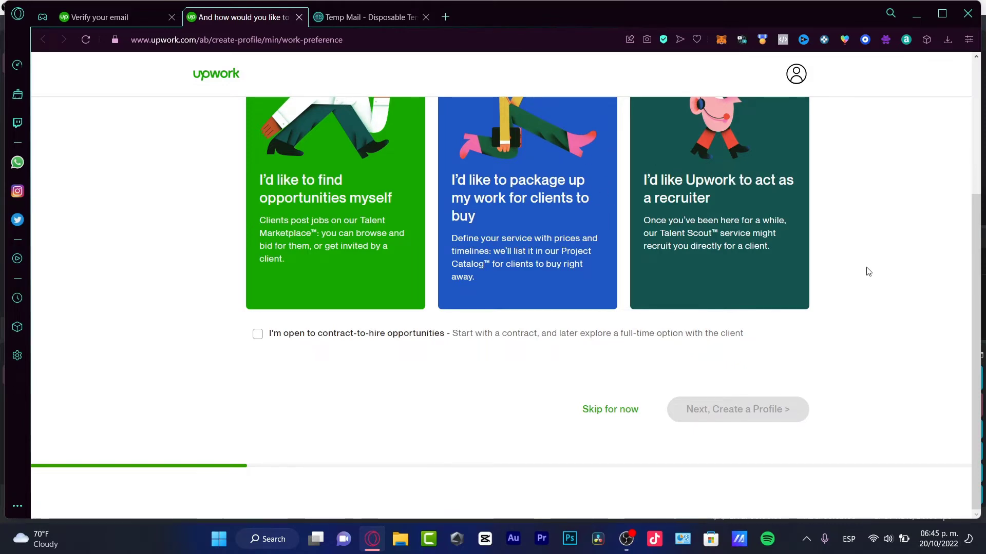
pyautogui.scroll(3, 862, 277)
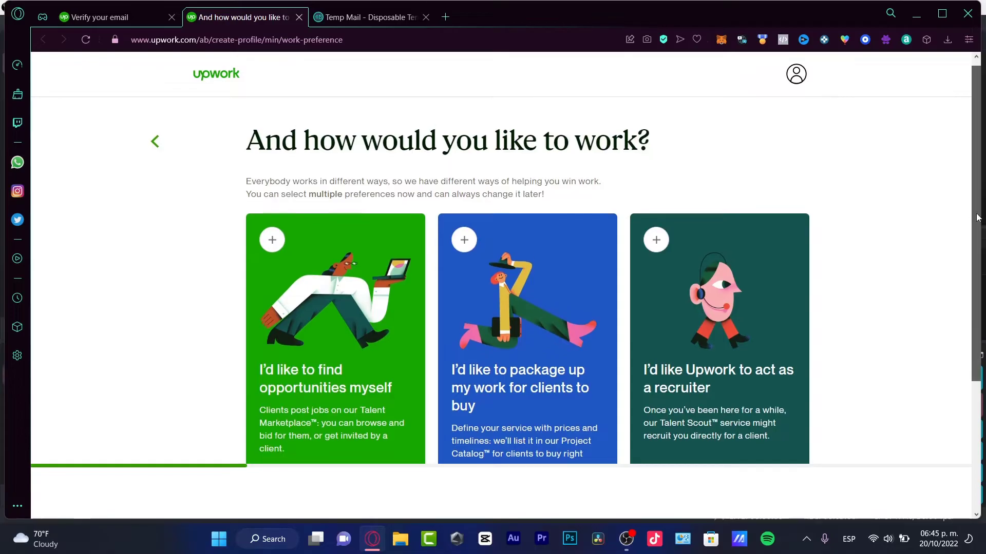
pyautogui.scroll(-1, 970, 212)
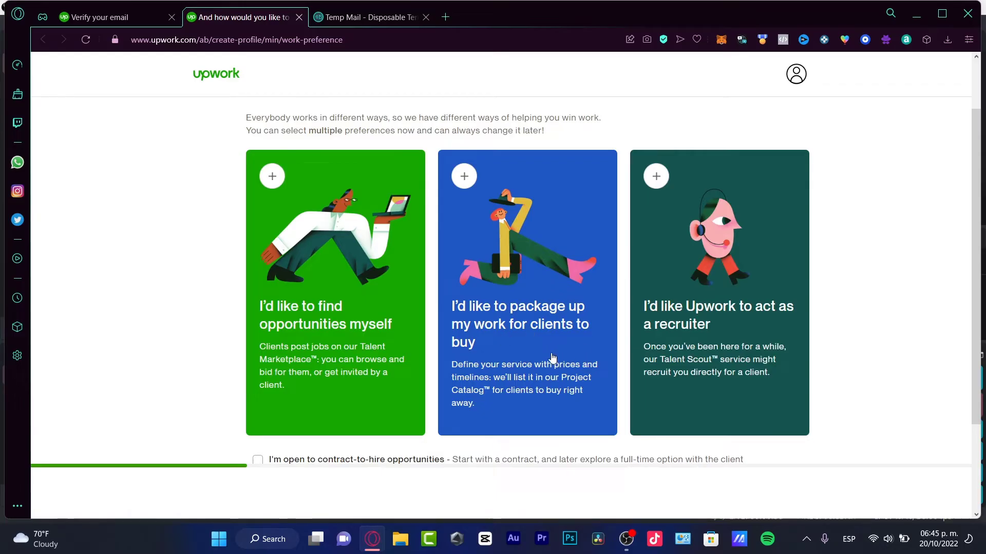
pyautogui.click(532, 353)
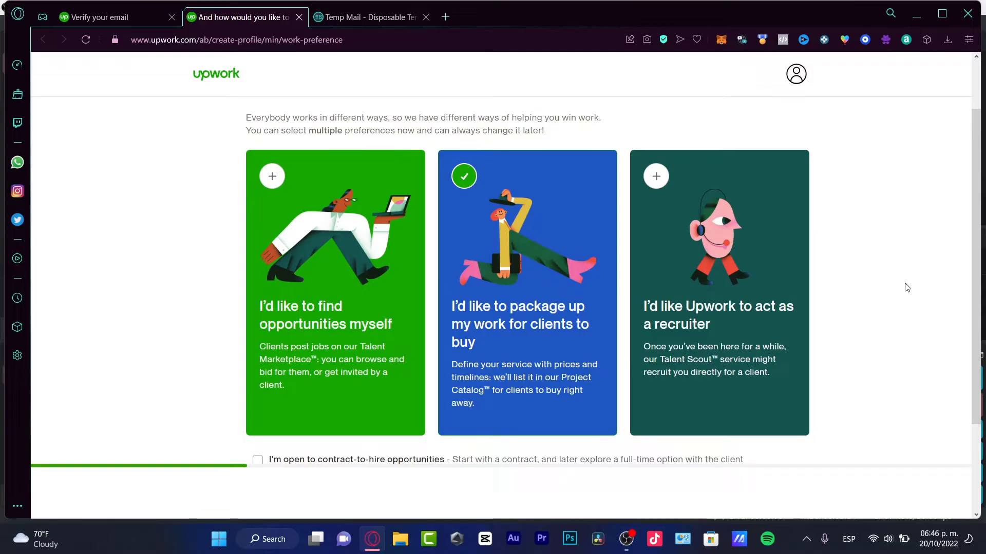
# Continue with 'Next, Create a Profile' to the 'How would you like to tell us about yourself?' step.
pyautogui.scroll(-2, 906, 287)
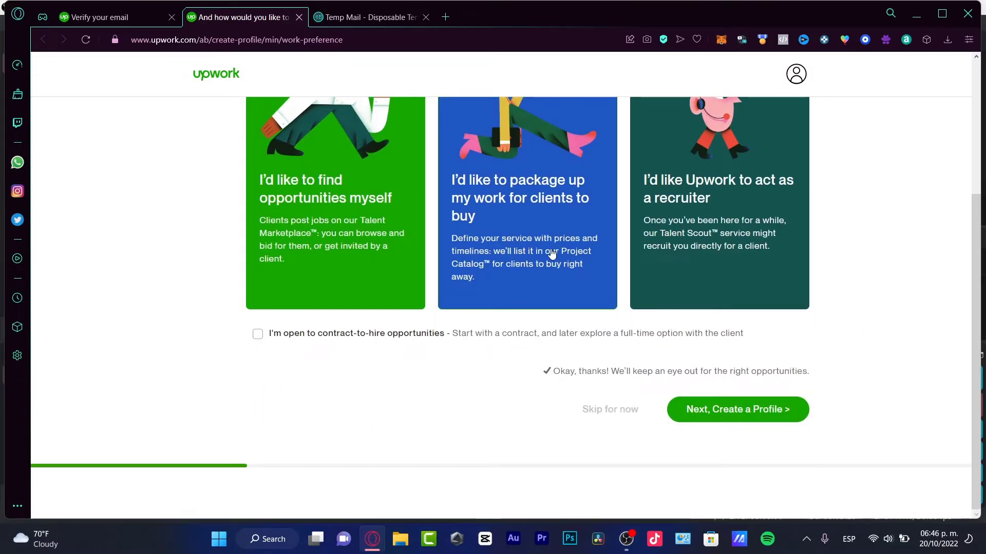
pyautogui.scroll(2, 552, 254)
pyautogui.scroll(-2, 513, 328)
pyautogui.click(729, 409)
pyautogui.moveTo(466, 343); pyautogui.dragTo(604, 349)
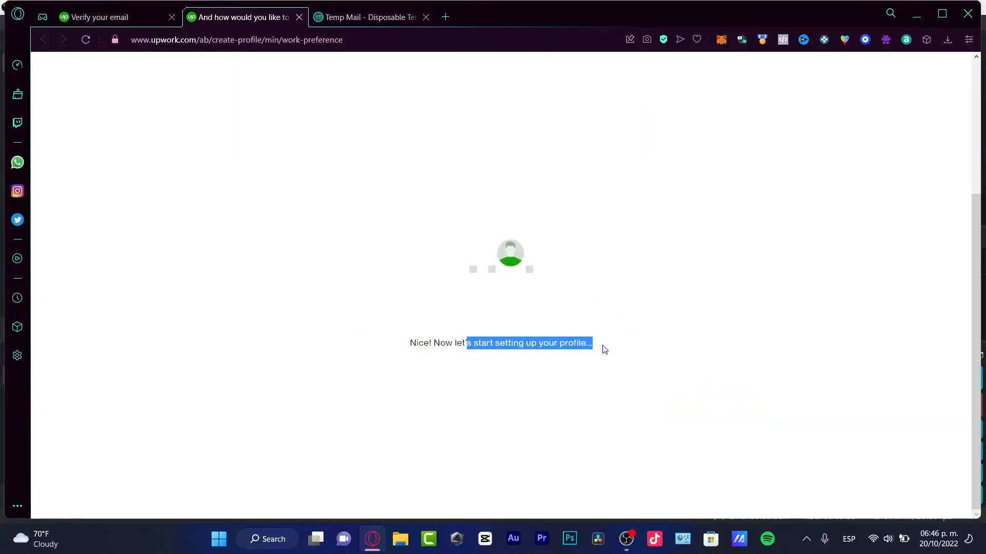
pyautogui.moveTo(429, 162); pyautogui.dragTo(688, 160)
# Choose 'Fill Out Manually (15 min)' and start entering the profile title.
pyautogui.click(698, 165)
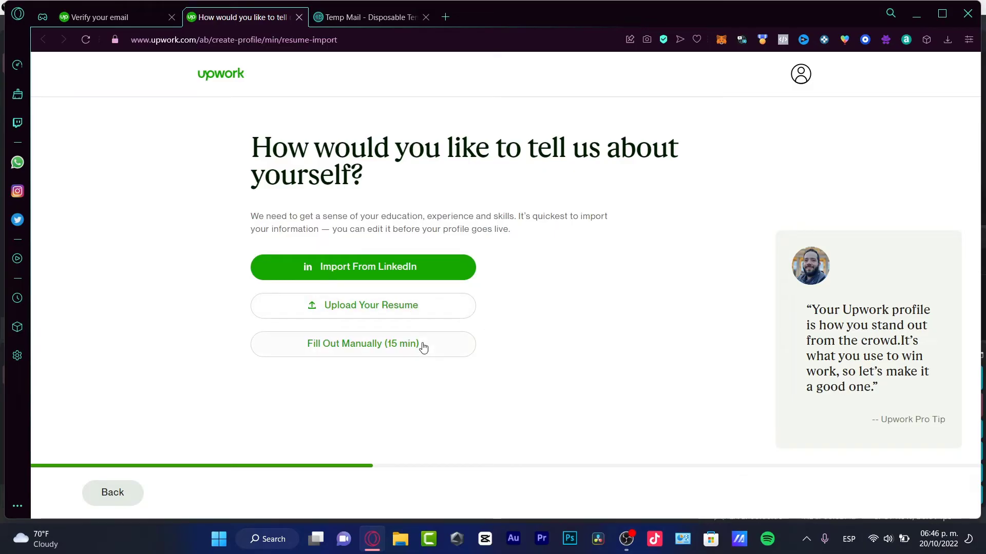
pyautogui.click(359, 351)
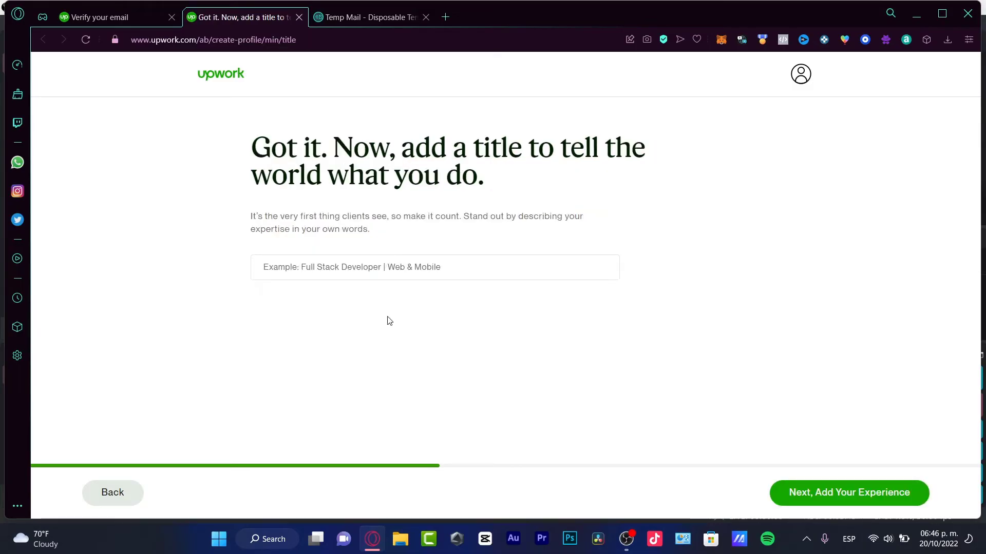
pyautogui.click(432, 268)
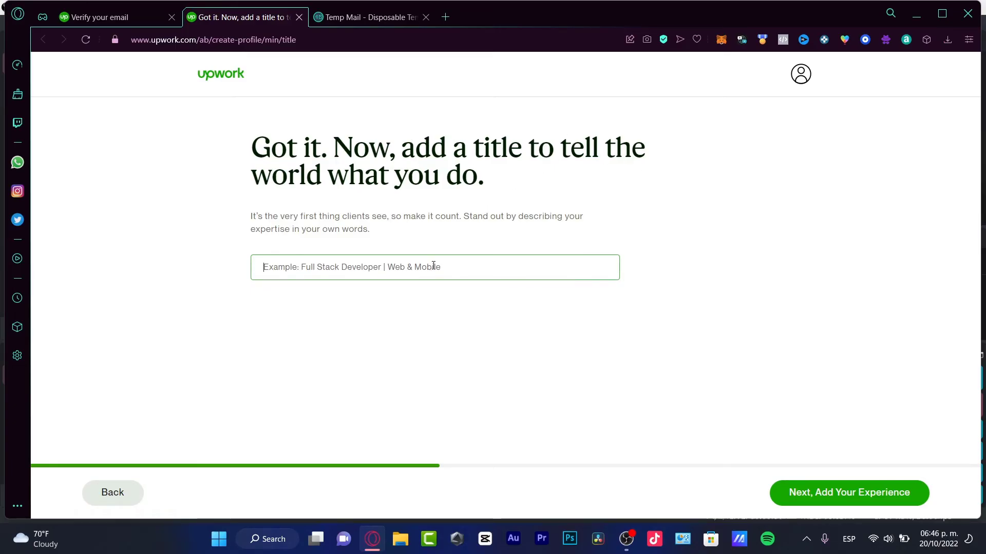
# Save the title Web Designer and add Web Developer at Dadi Cinema, February 2018–Present.
pyautogui.write('Web Designer')
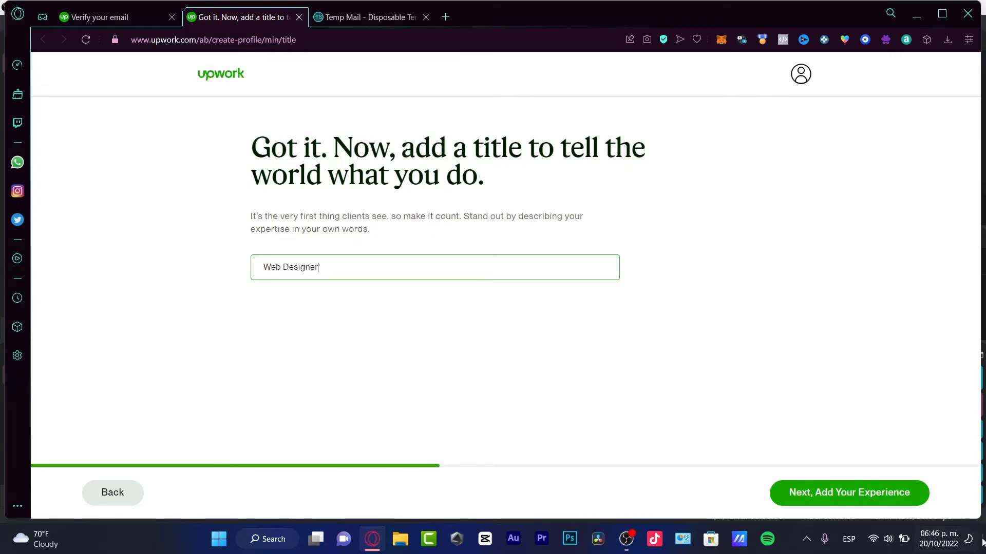
pyautogui.click(872, 503)
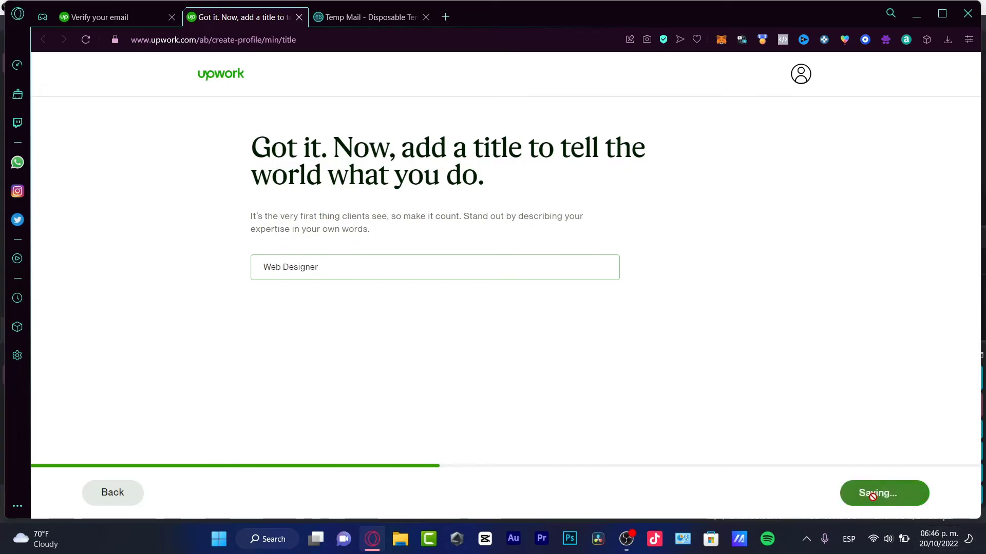
pyautogui.scroll(-1, 634, 311)
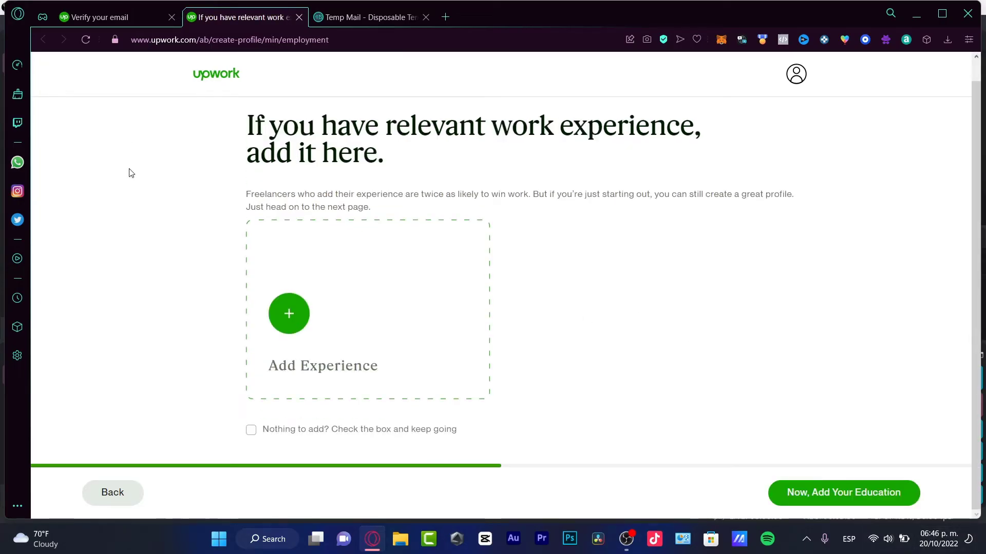
pyautogui.click(288, 317)
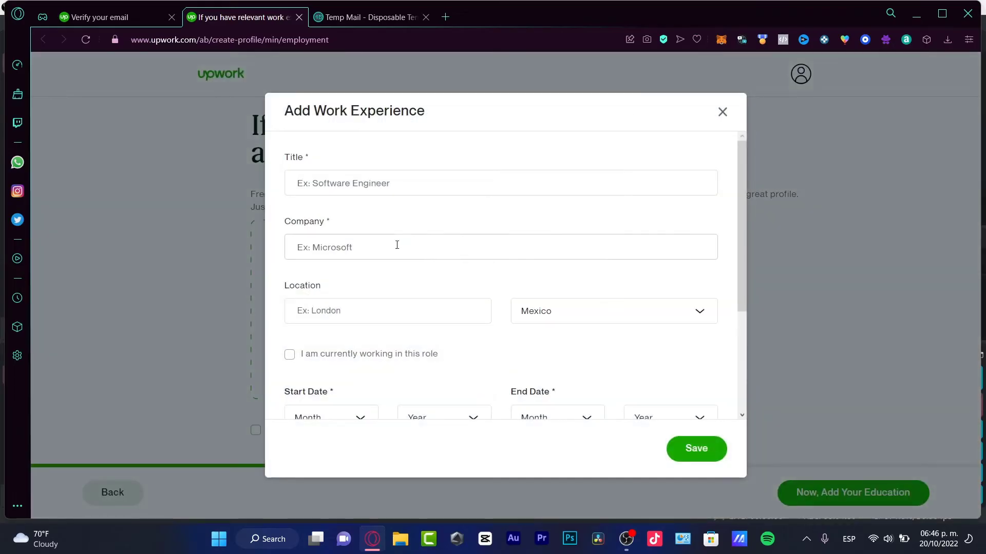
pyautogui.click(403, 185)
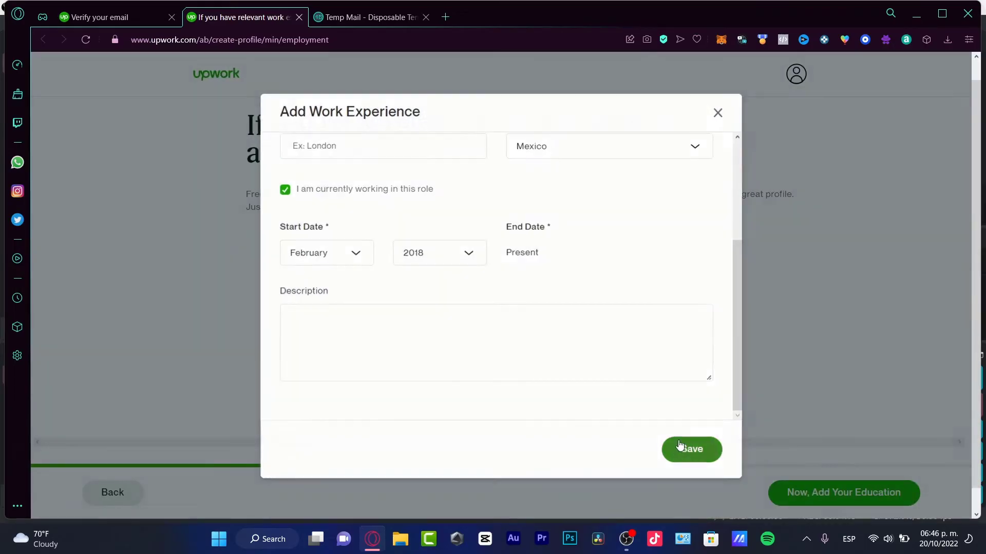
pyautogui.click(690, 449)
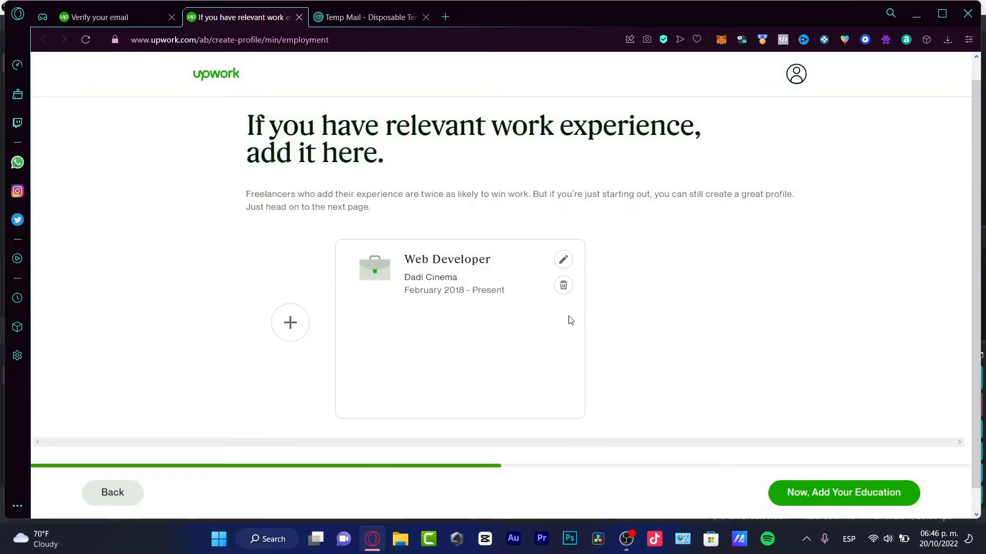
# Skip education by ticking 'Nothing to add?' and continue to languages.
pyautogui.click(889, 490)
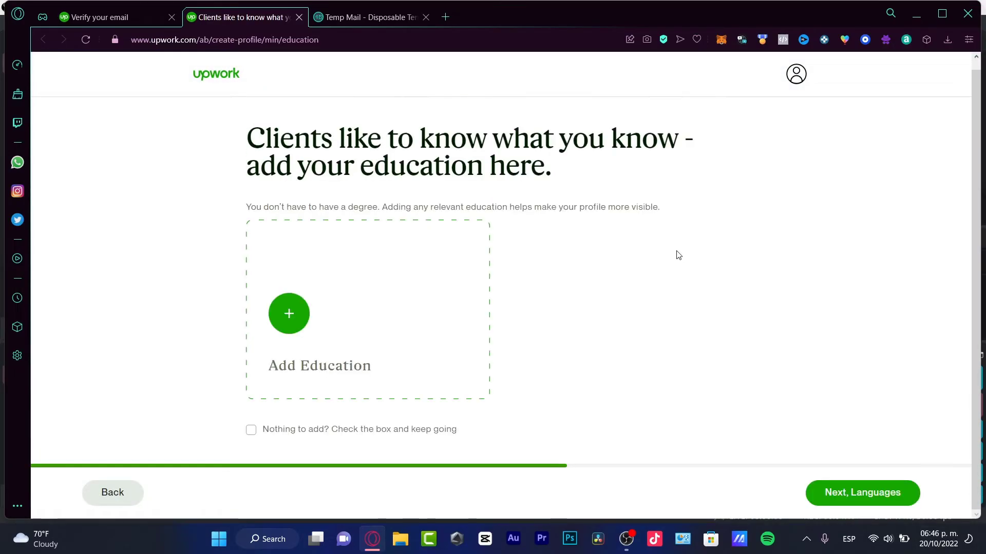
pyautogui.click(333, 364)
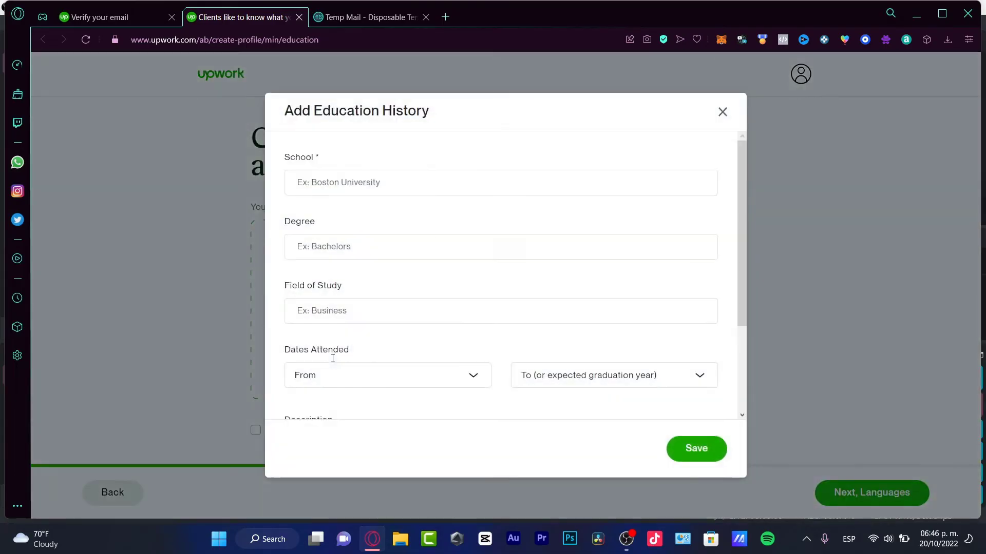
pyautogui.click(722, 112)
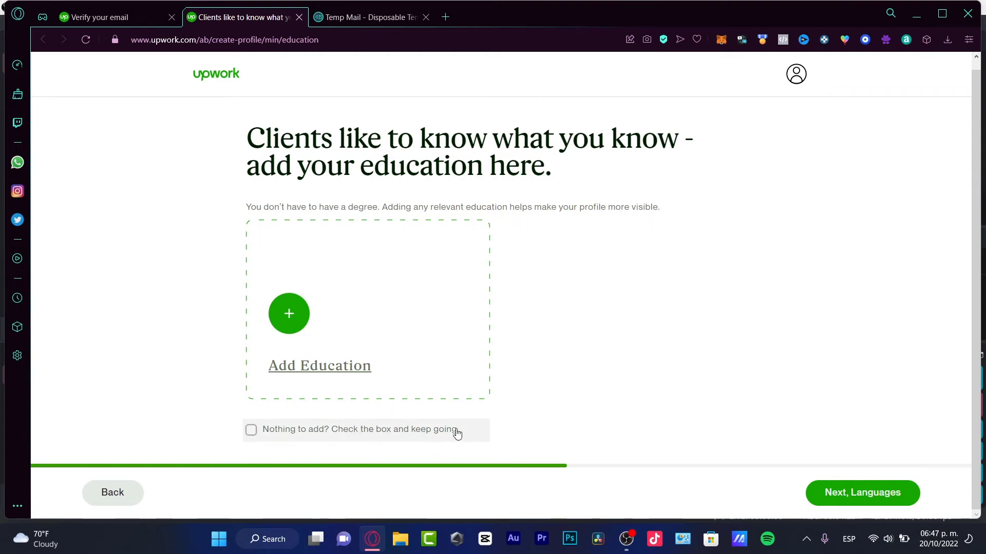
pyautogui.click(407, 431)
pyautogui.click(858, 490)
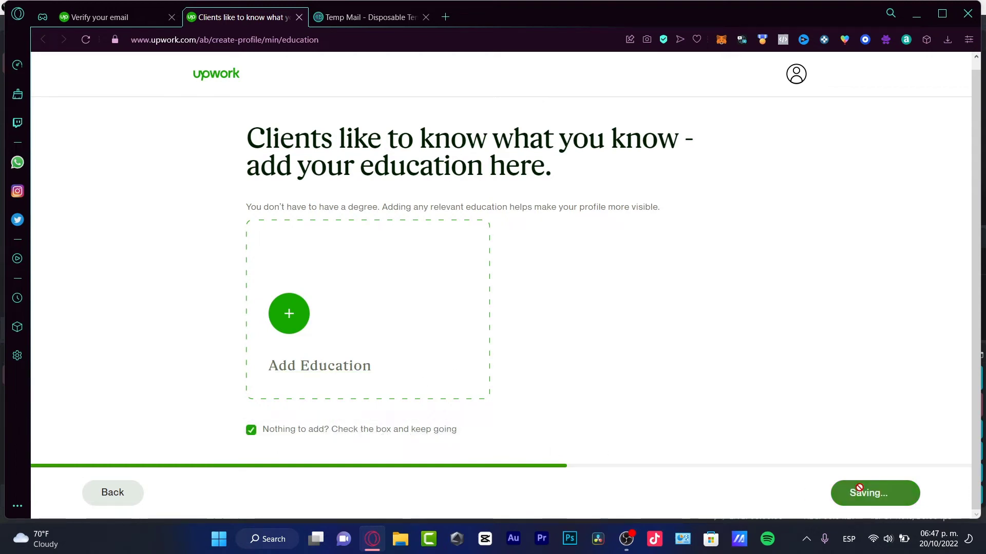
# Set English and Spanish both to Native or Bilingual and continue to the services step.
pyautogui.click(304, 384)
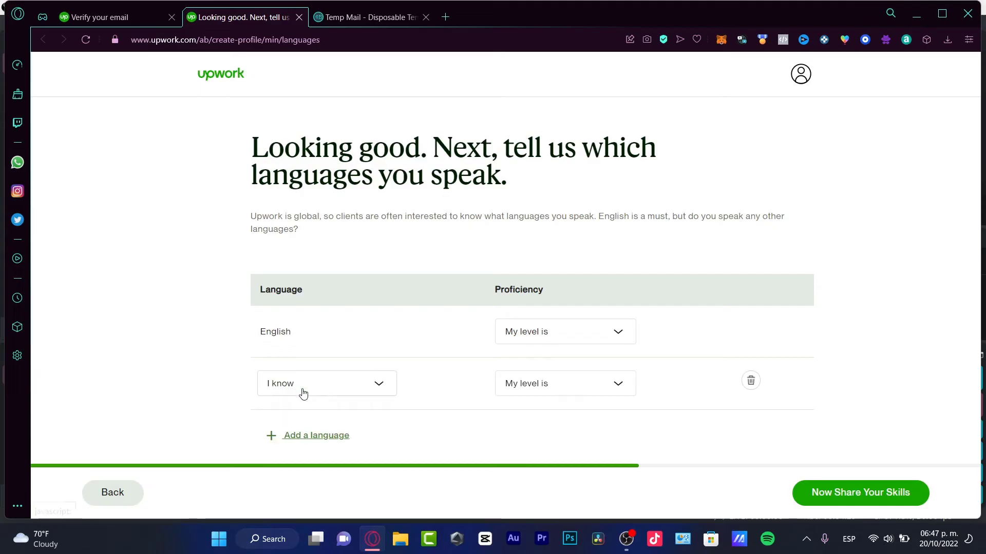
pyautogui.click(537, 339)
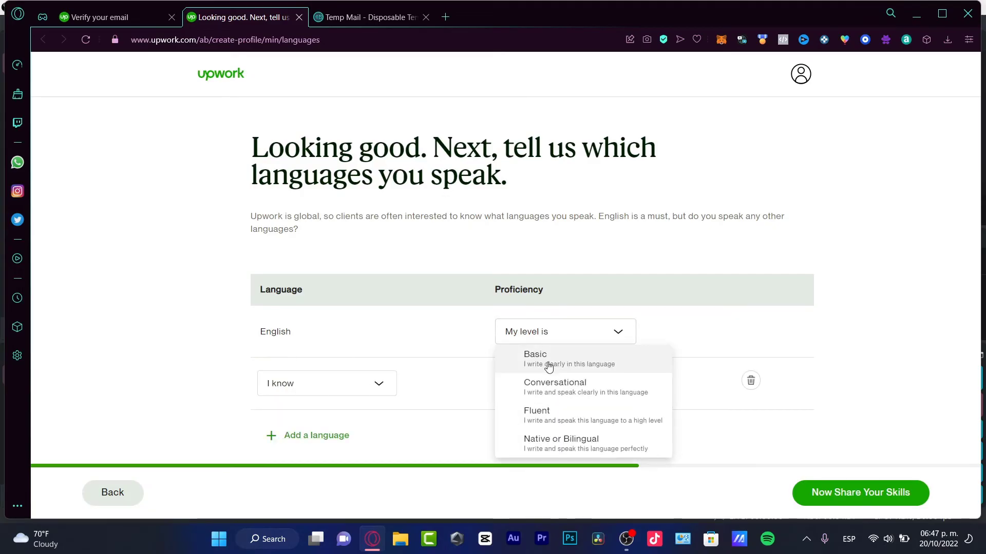
pyautogui.click(615, 440)
pyautogui.click(353, 396)
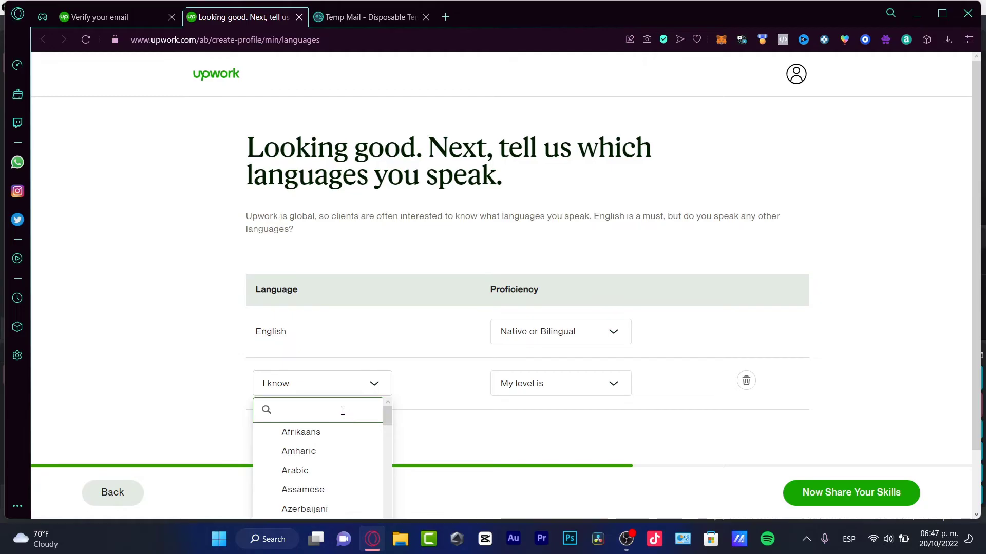
pyautogui.write('spanis')
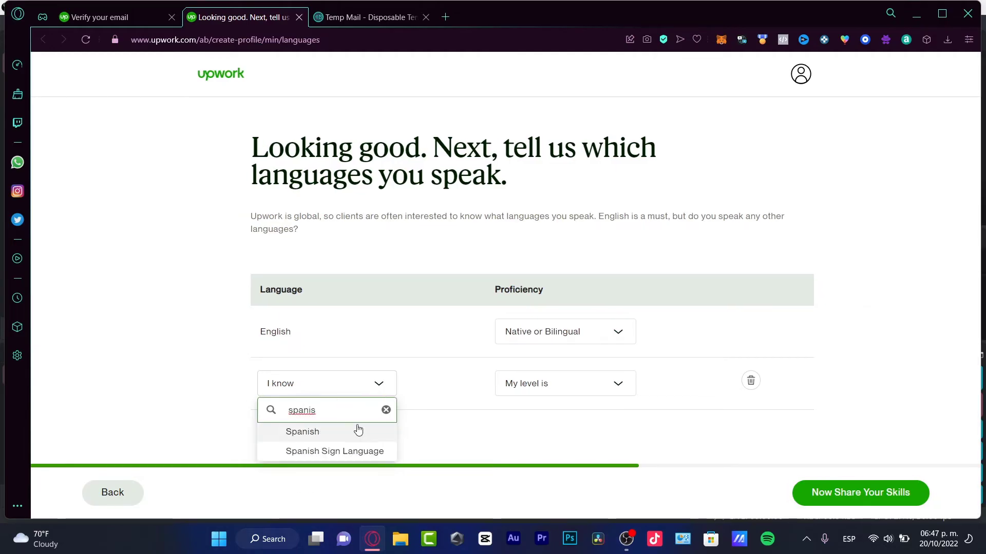
pyautogui.click(359, 431)
pyautogui.click(564, 387)
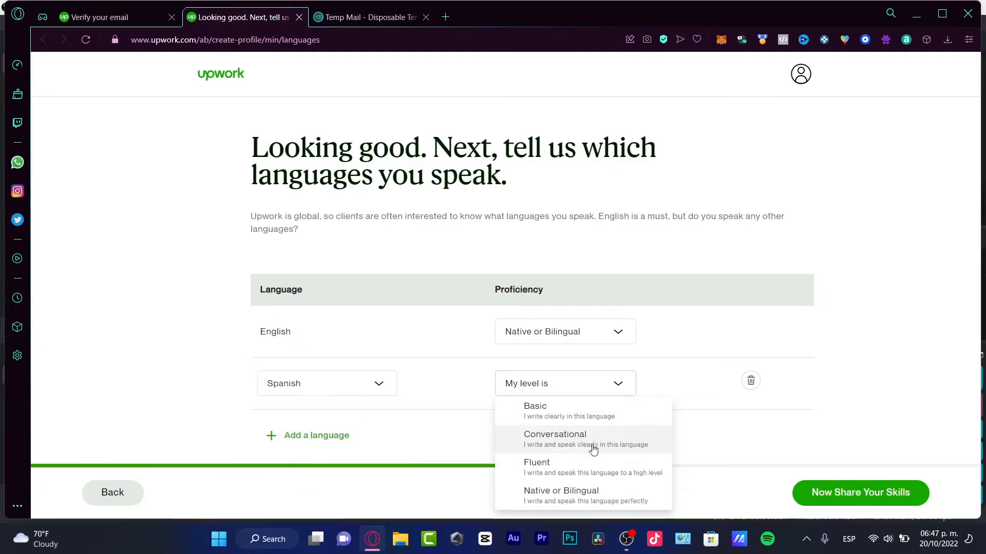
pyautogui.click(606, 495)
pyautogui.click(871, 493)
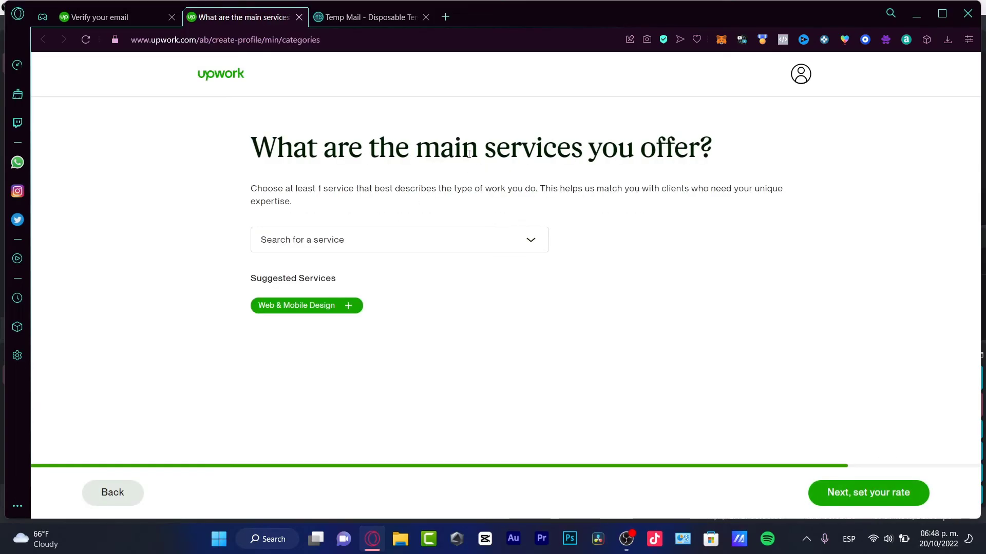
# Select the Web & Mobile Design service chip and proceed to set the hourly rate.
pyautogui.moveTo(461, 149); pyautogui.dragTo(699, 150)
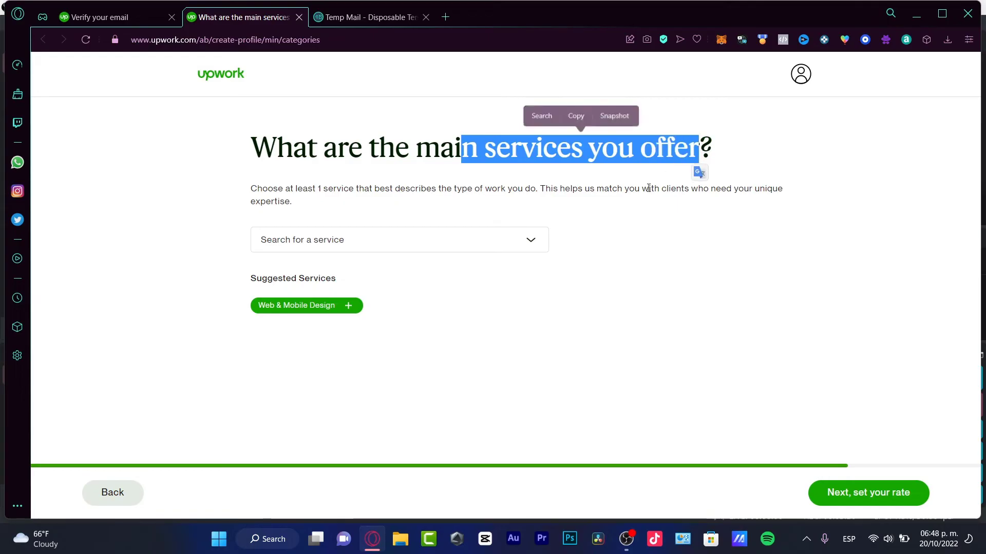
pyautogui.click(349, 306)
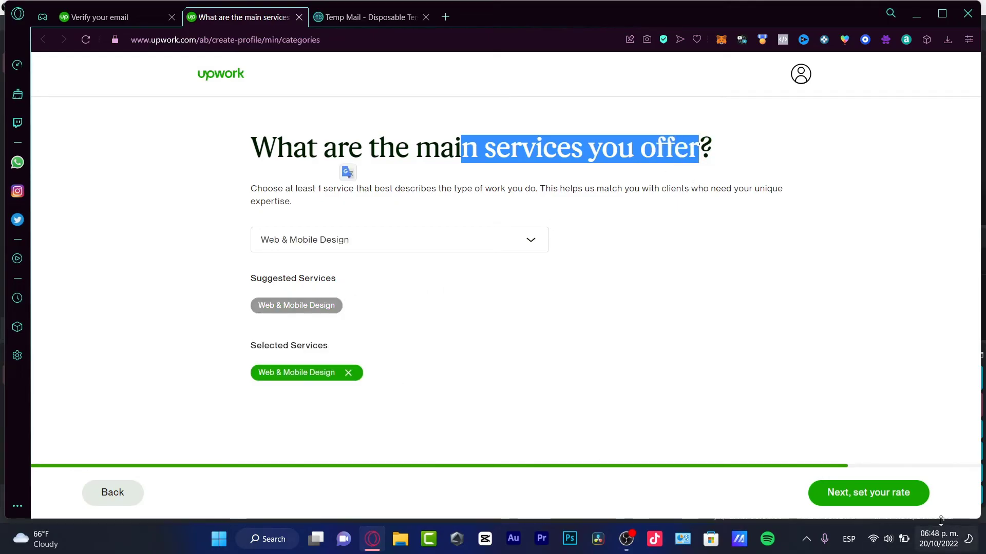
pyautogui.click(874, 493)
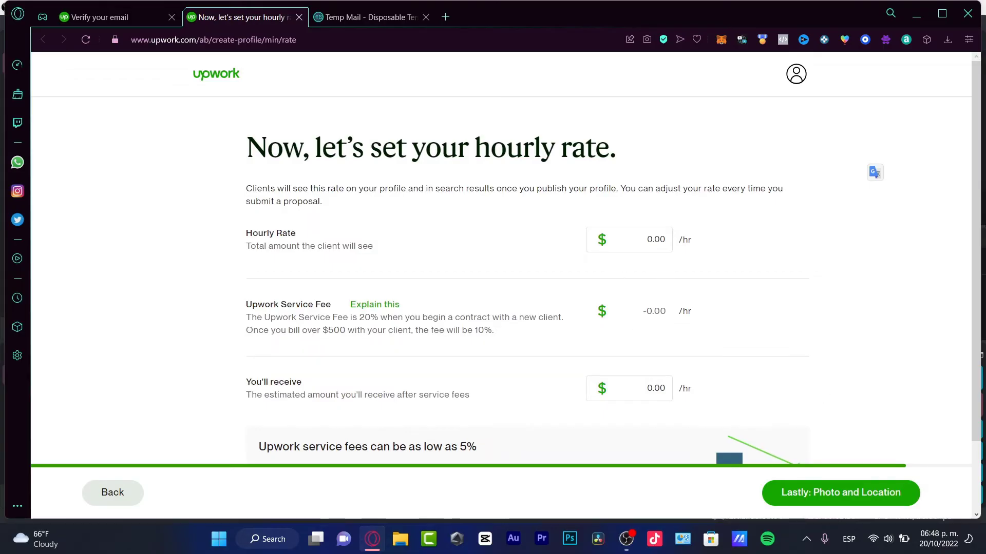
# Set the hourly rate to $7.00, leaving $5.60 after fees.
pyautogui.scroll(-1, 979, 232)
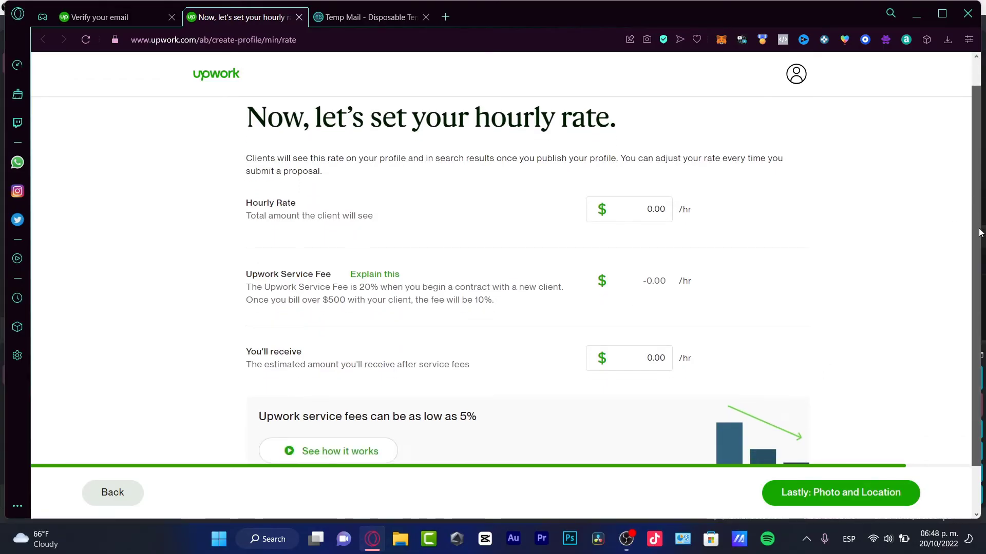
pyautogui.moveTo(646, 208); pyautogui.dragTo(651, 210)
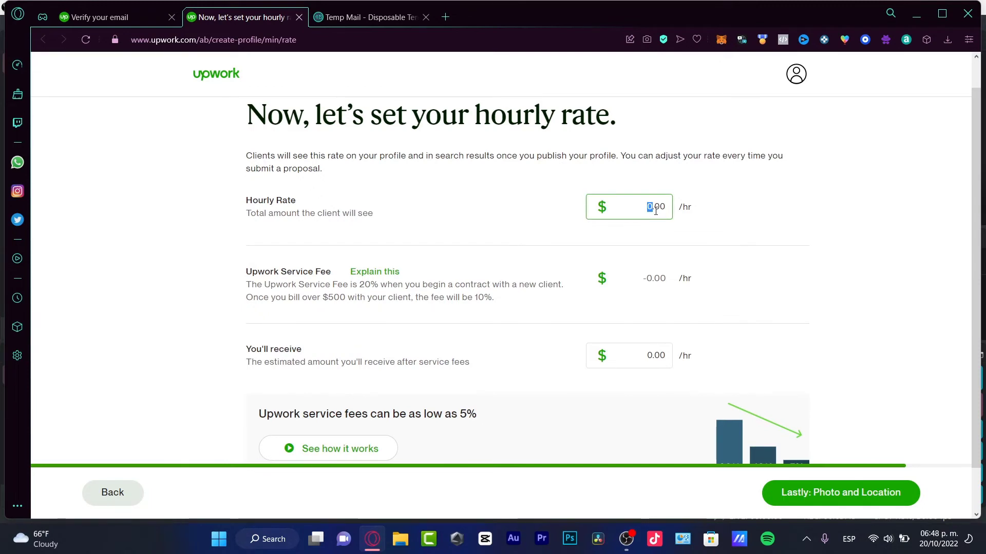
pyautogui.write('6.')
pyautogui.moveTo(646, 203); pyautogui.dragTo(670, 204)
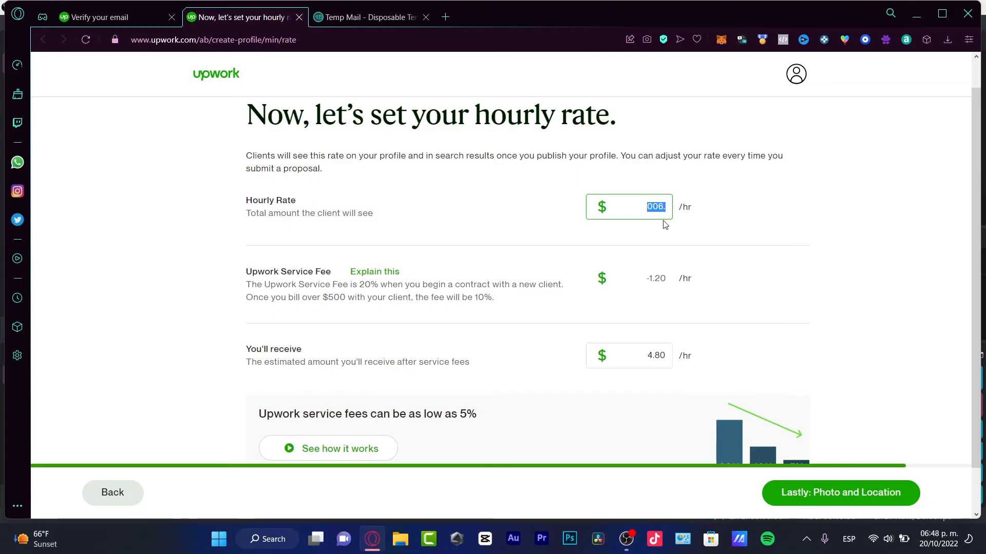
pyautogui.write('10')
pyautogui.press('BackSpace')
pyautogui.press('BackSpace')
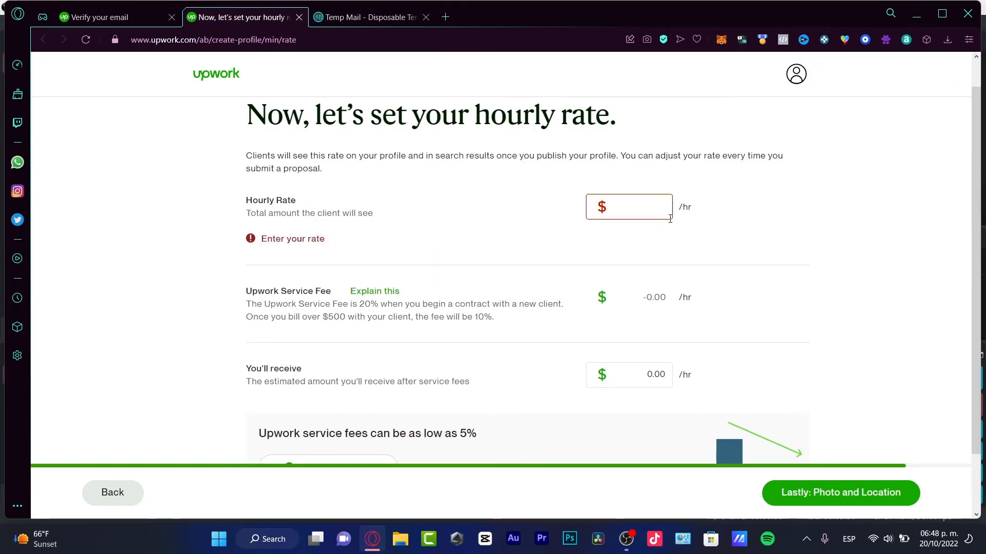
pyautogui.write('7')
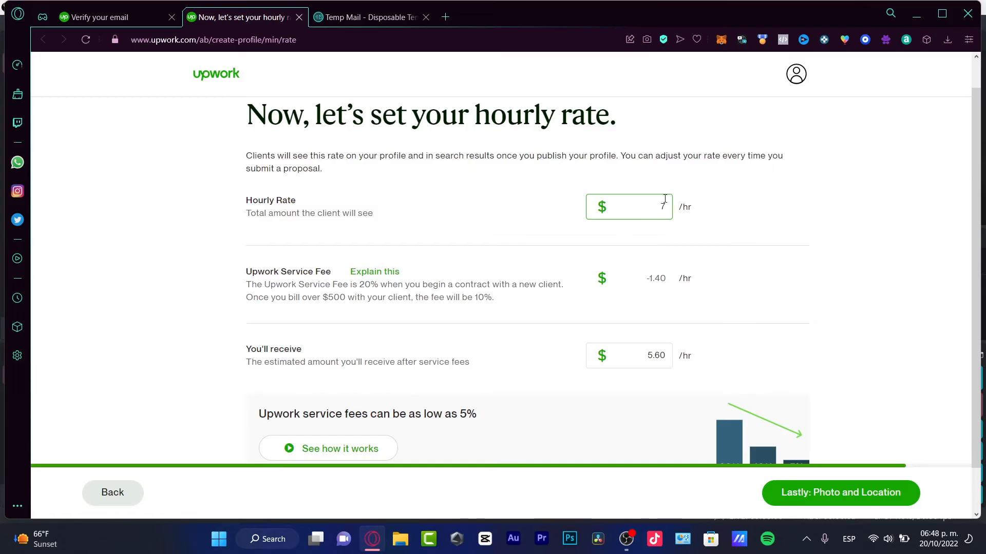
# Review the rate details and proceed to the photo and location step.
pyautogui.moveTo(648, 277); pyautogui.dragTo(671, 279)
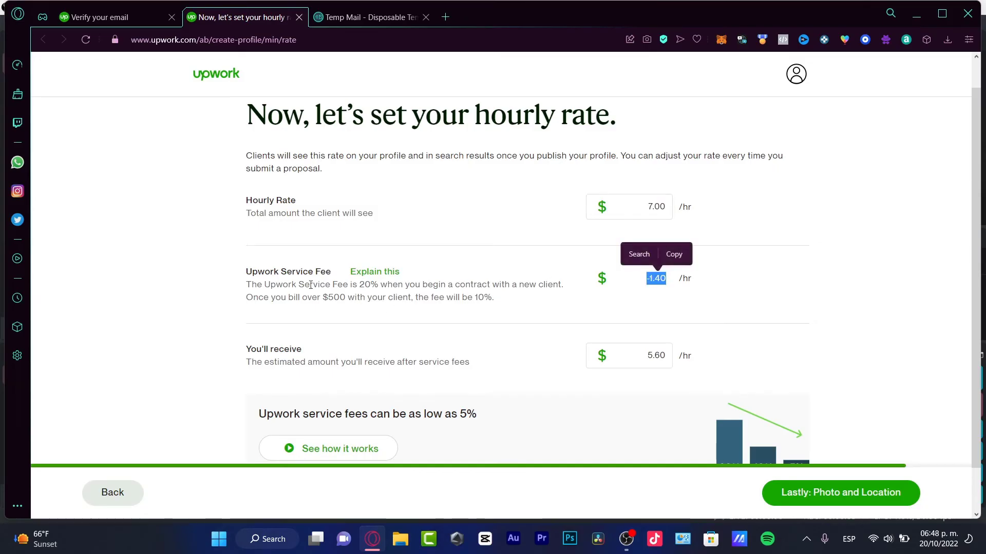
pyautogui.moveTo(323, 269); pyautogui.dragTo(297, 286)
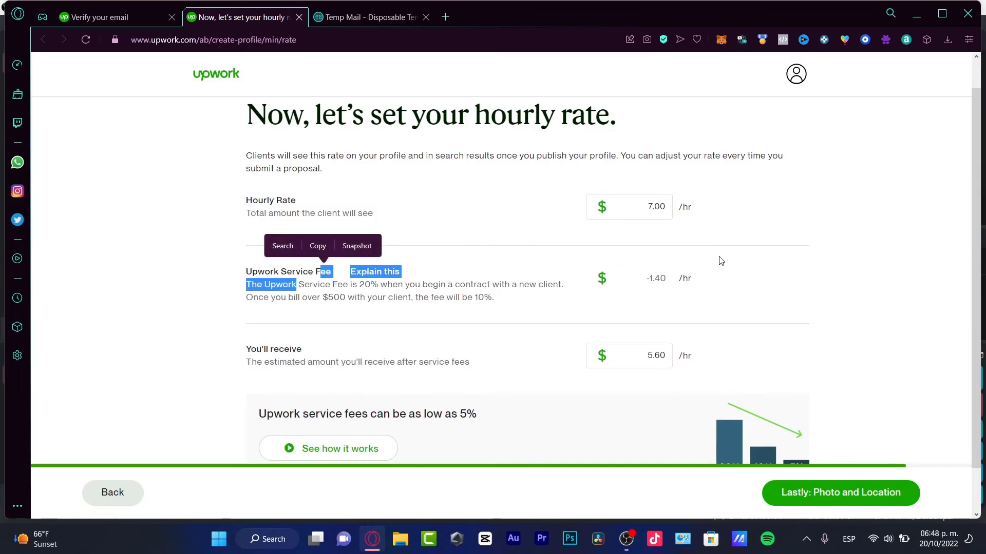
pyautogui.scroll(-1, 717, 260)
pyautogui.click(639, 300)
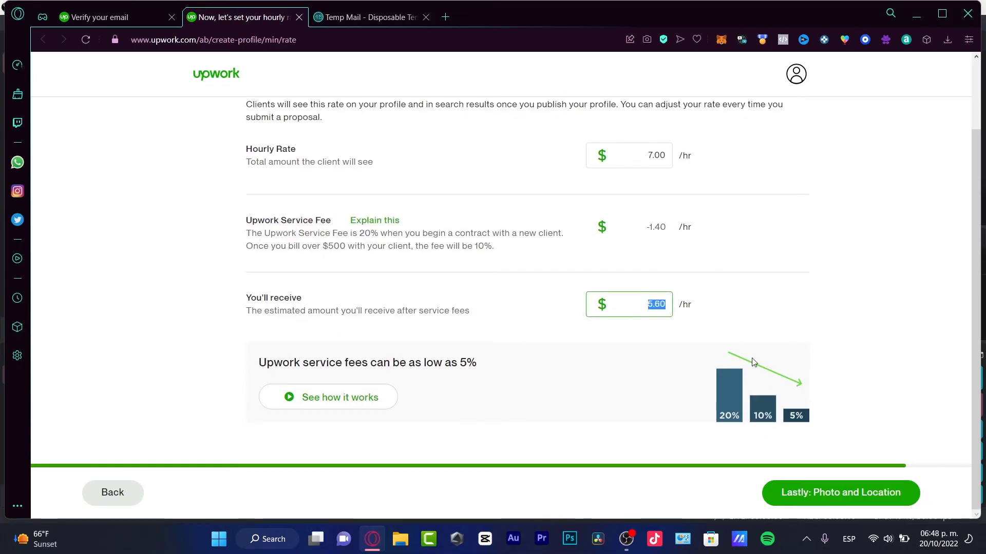
pyautogui.click(841, 492)
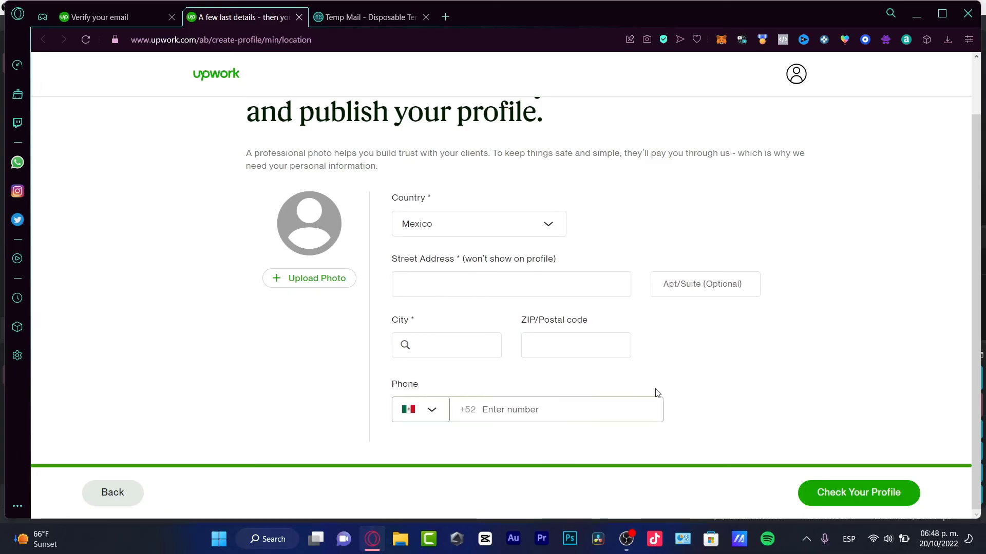
# Fill in the location details, entering 'periferico sur' as the street address.
pyautogui.moveTo(390, 260); pyautogui.dragTo(575, 259)
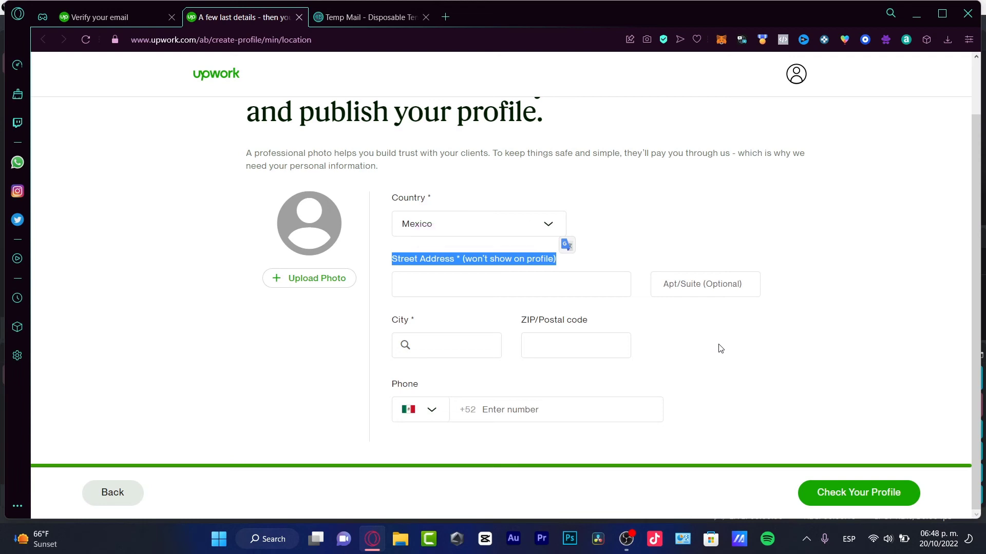
pyautogui.click(479, 245)
pyautogui.moveTo(560, 260); pyautogui.dragTo(456, 261)
pyautogui.click(847, 494)
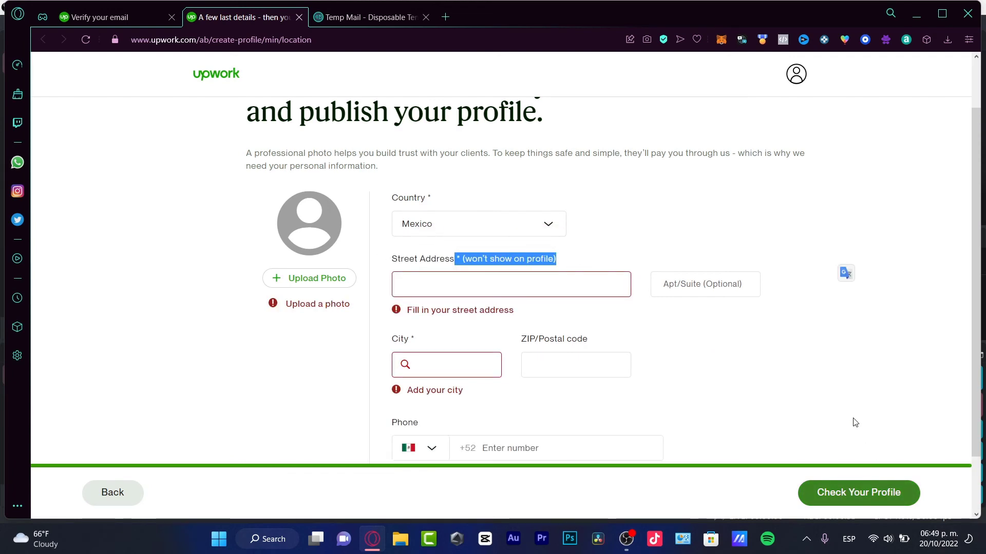
pyautogui.click(478, 214)
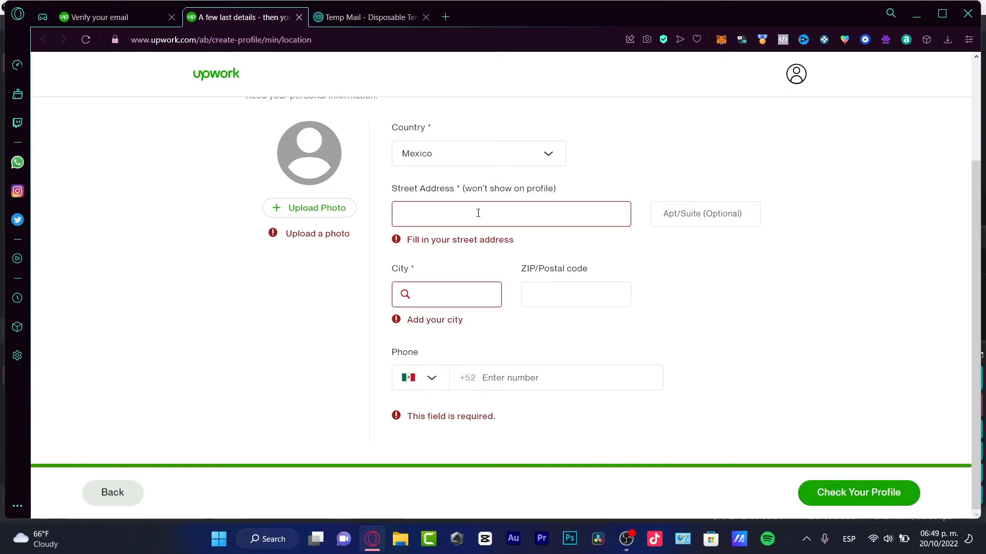
pyautogui.write('periferico sur')
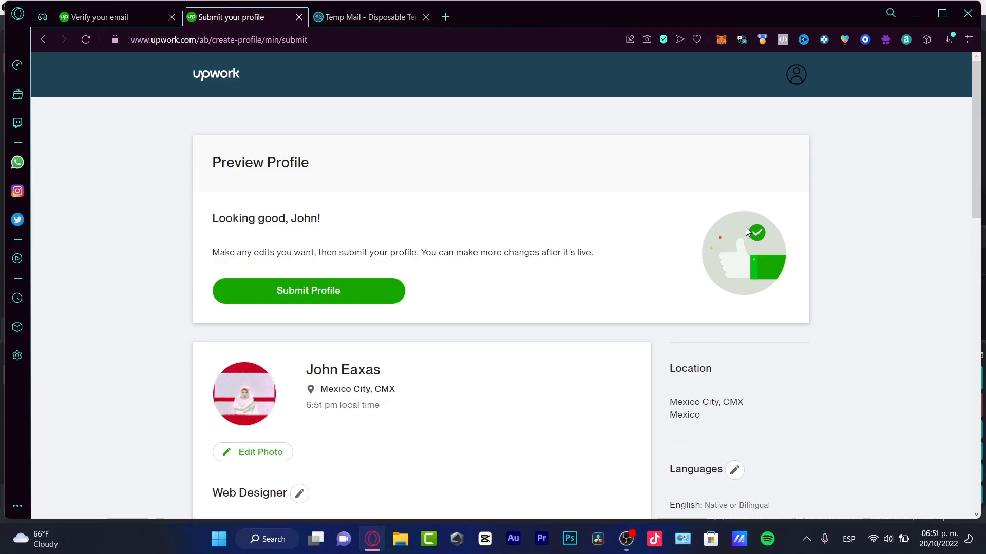
# Scroll through the profile preview to review it before submitting.
pyautogui.scroll(-12, 746, 227)
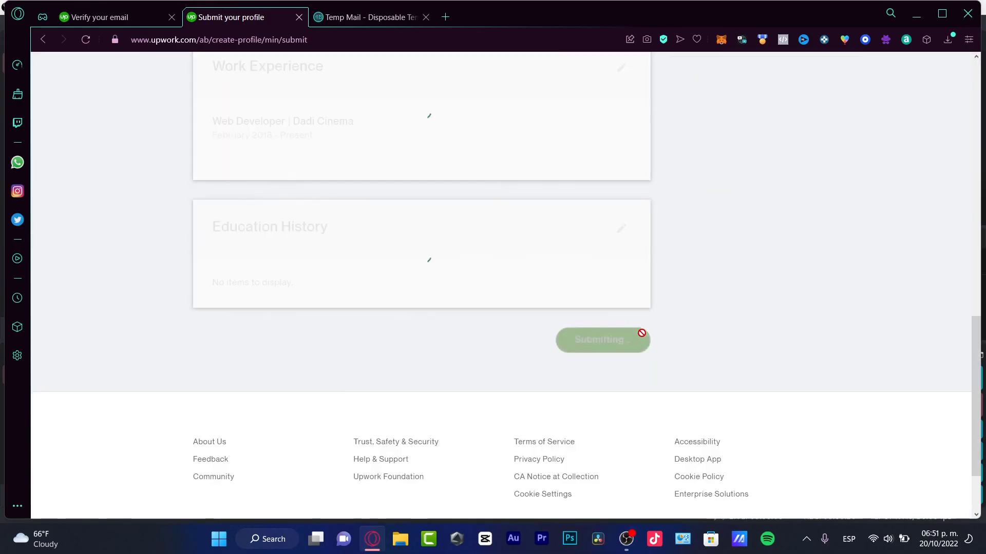
pyautogui.scroll(10, 708, 328)
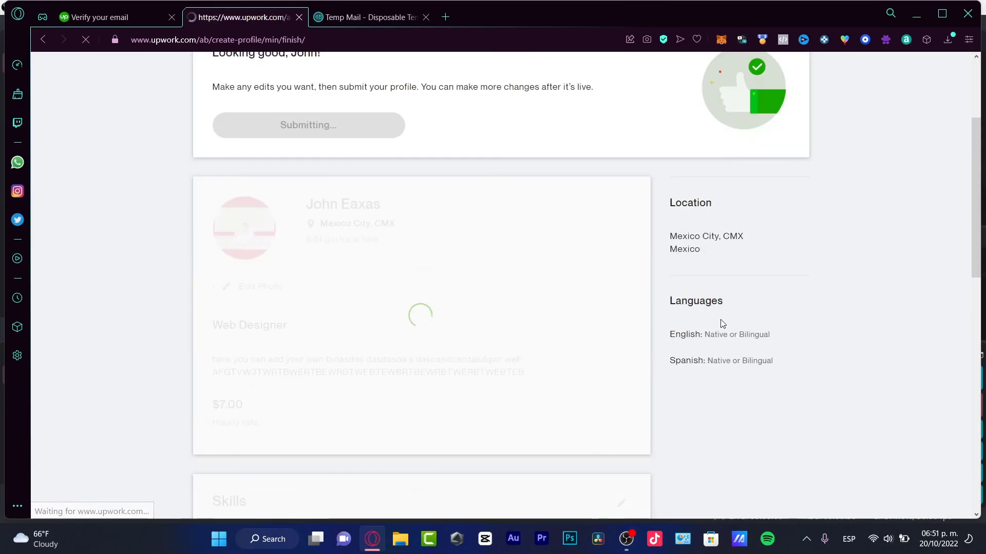